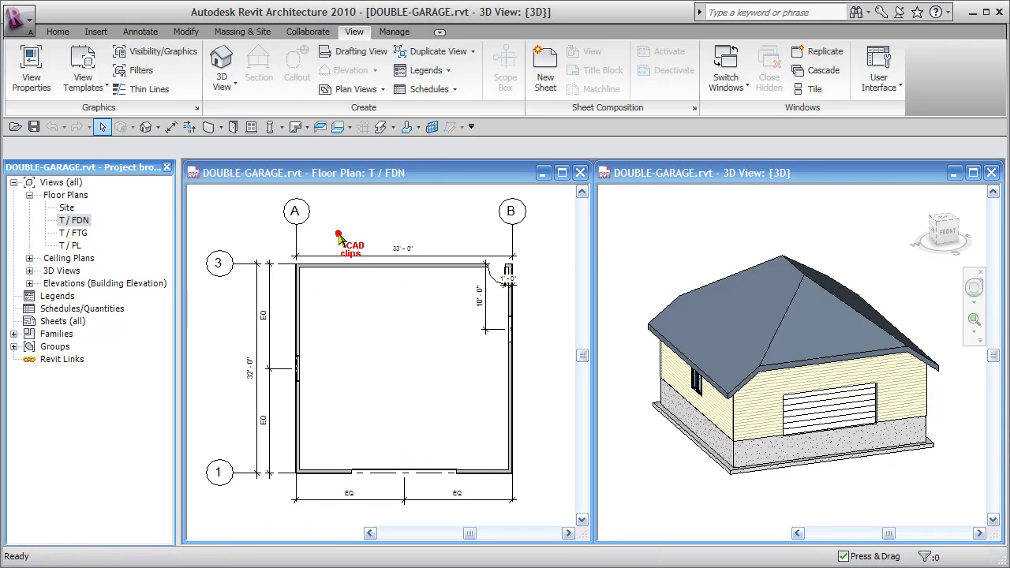
Renumber the top grid line from 3 to 2, so the grids read A, B, 1, 2
scroll(296, 282, "up", 5)
middle_click_drag(321, 288, 315, 304)
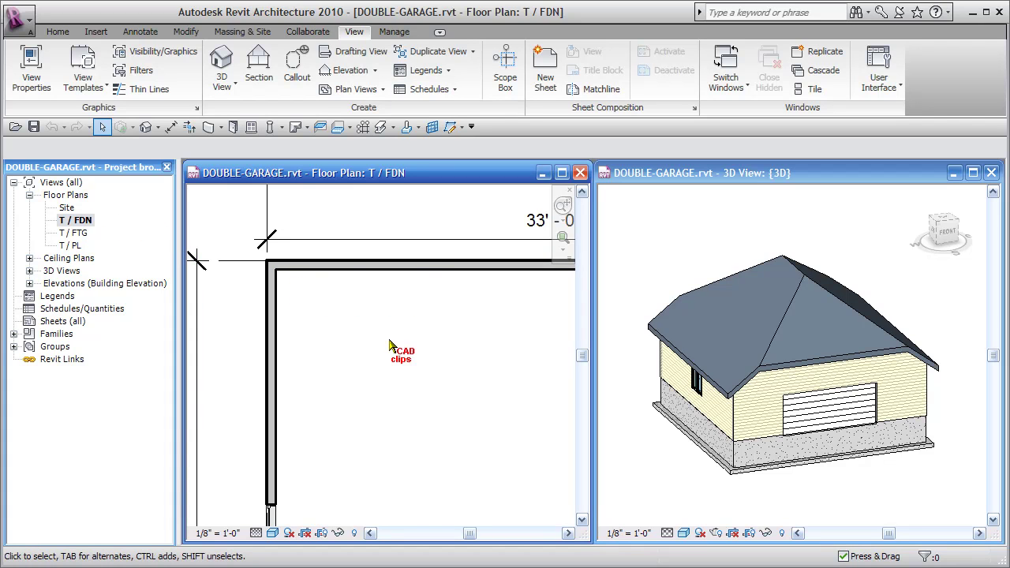
scroll(379, 347, "down", 5)
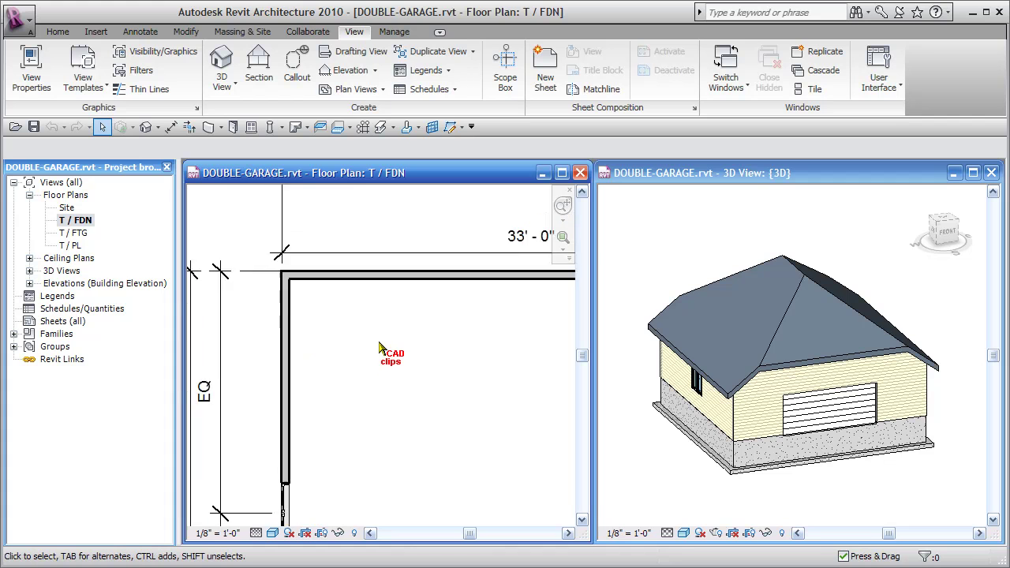
middle_click_drag(299, 328, 310, 272)
left_click(272, 259)
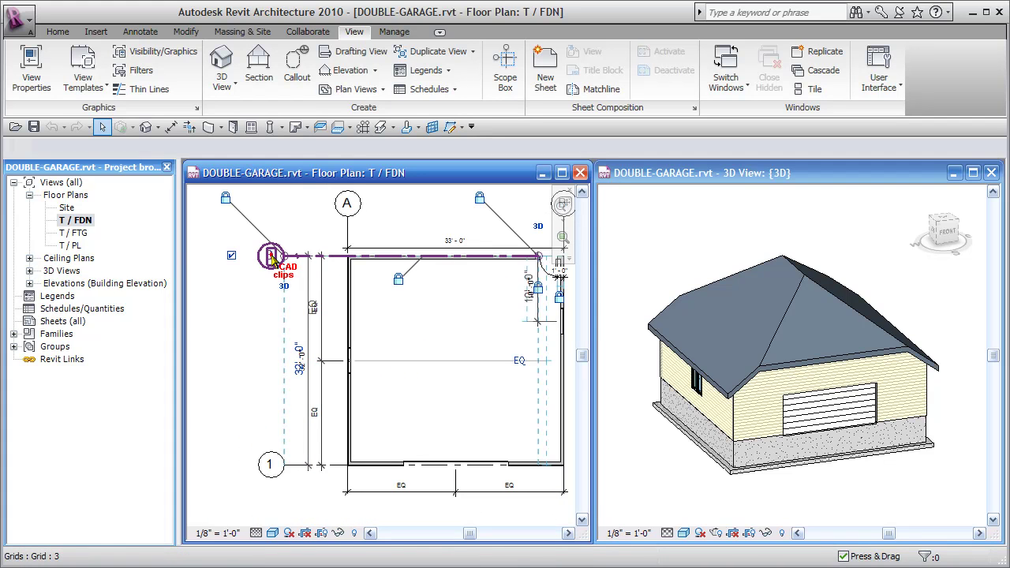
double_click(274, 256)
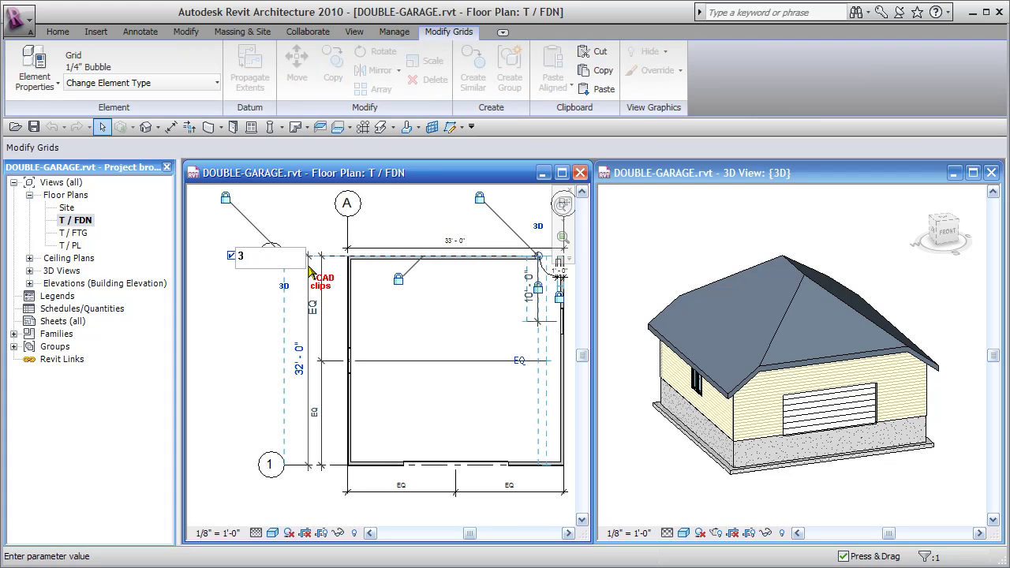
type("2")
key("Return")
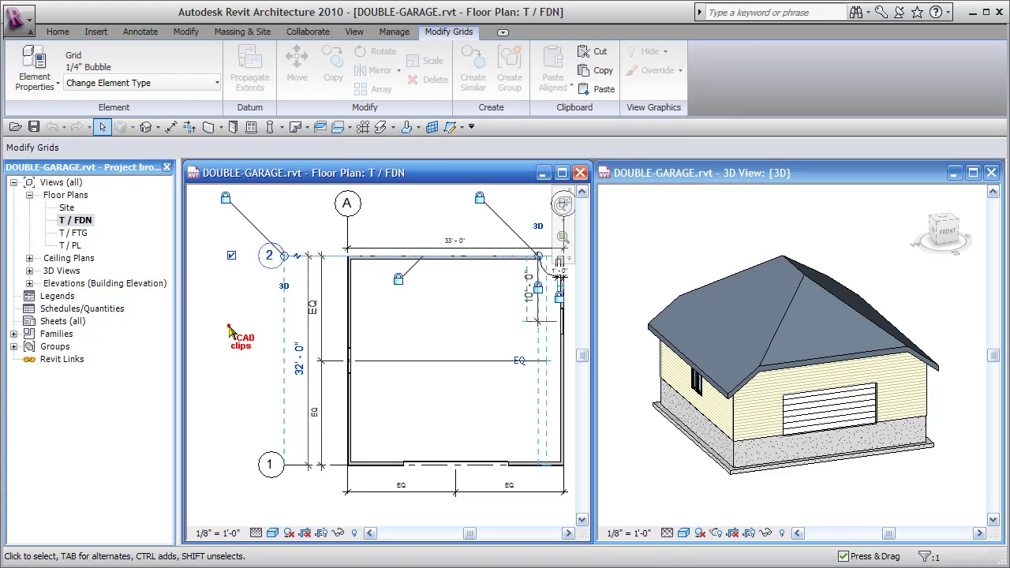
left_click(431, 330)
mouse_move(476, 345)
middle_mouse_down()
mouse_move(441, 355)
mouse_move(487, 360)
middle_mouse_up()
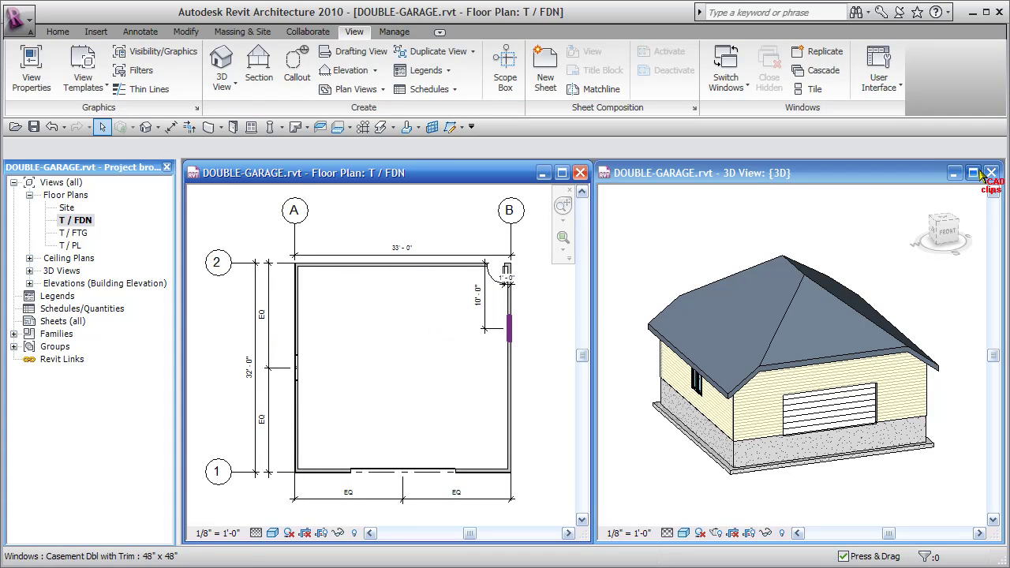
Maximize the T / FDN plan window and start a floor boundary sketch with the Floor tool
left_click(561, 173)
mouse_move(566, 354)
middle_mouse_down()
mouse_move(730, 378)
mouse_move(564, 343)
middle_mouse_up()
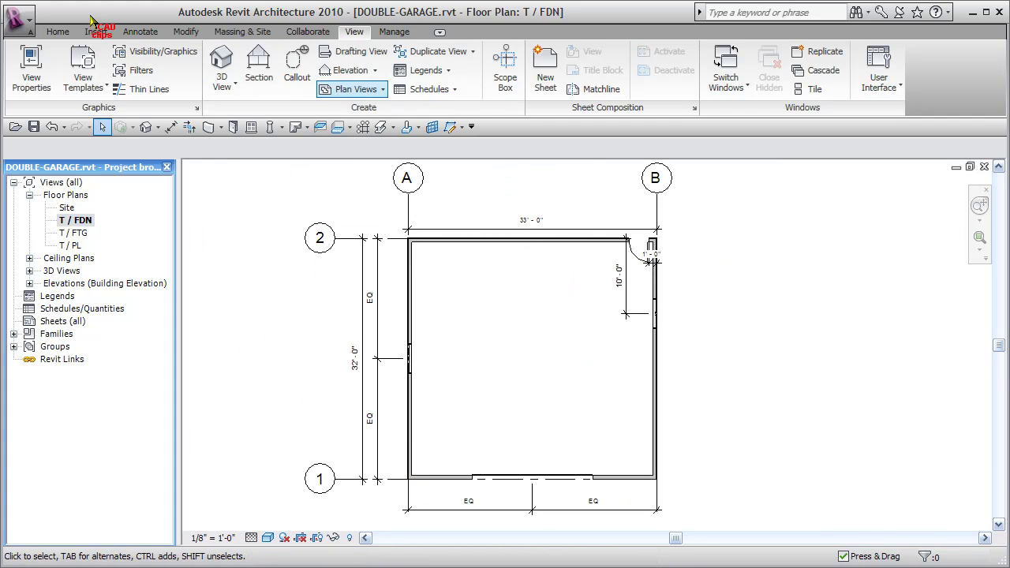
left_click(57, 33)
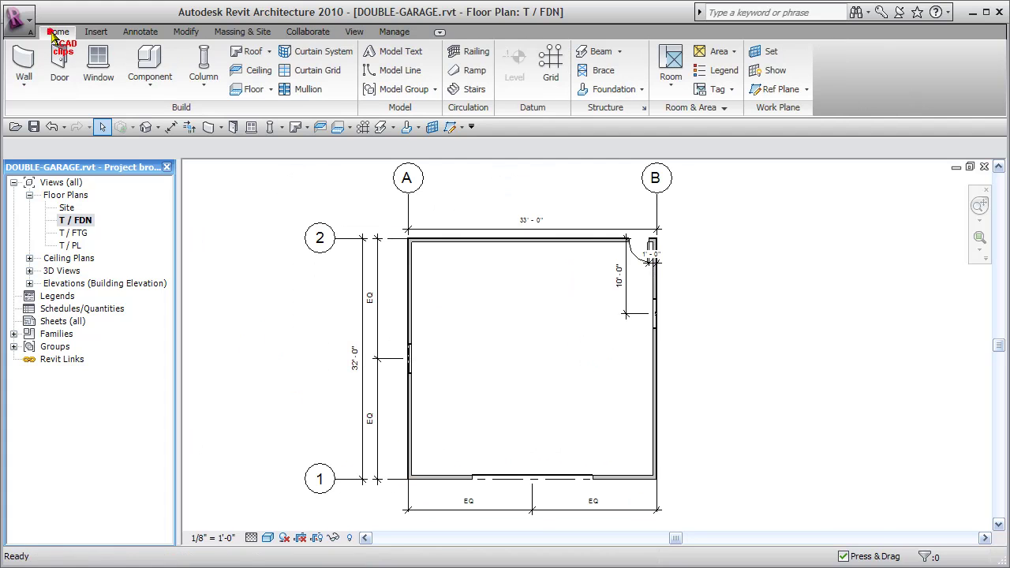
left_click(269, 51)
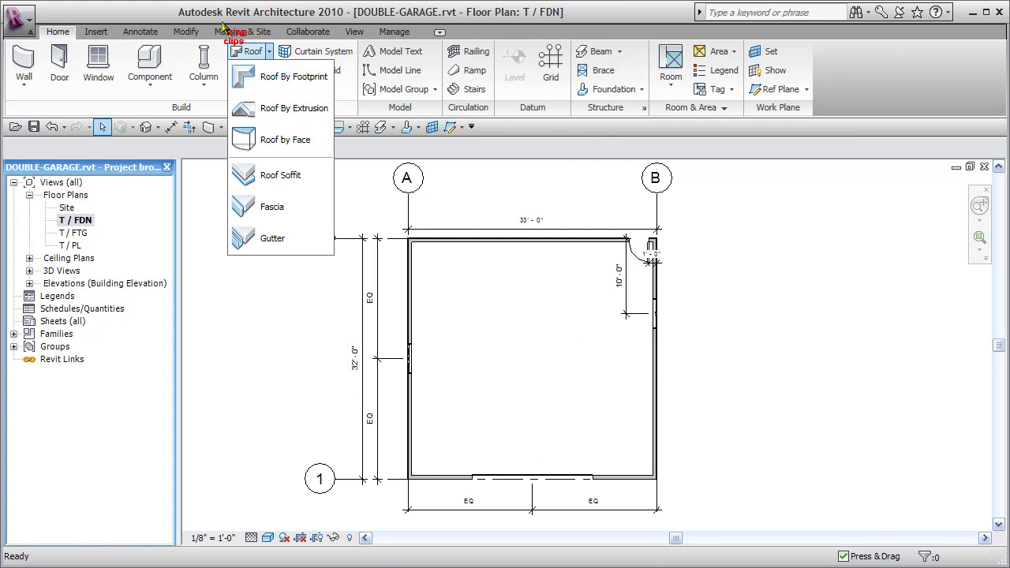
left_click(270, 89)
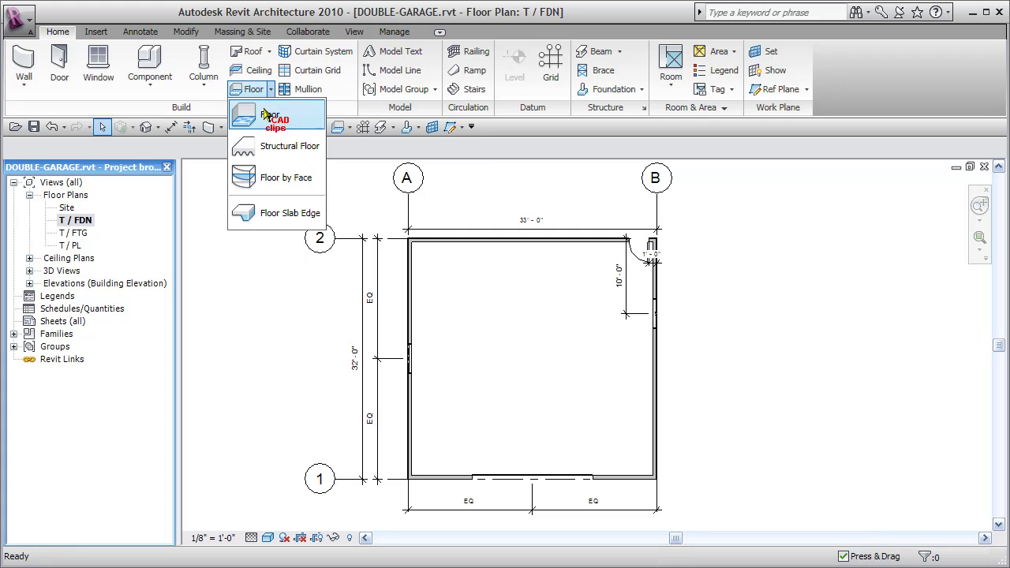
left_click(266, 116)
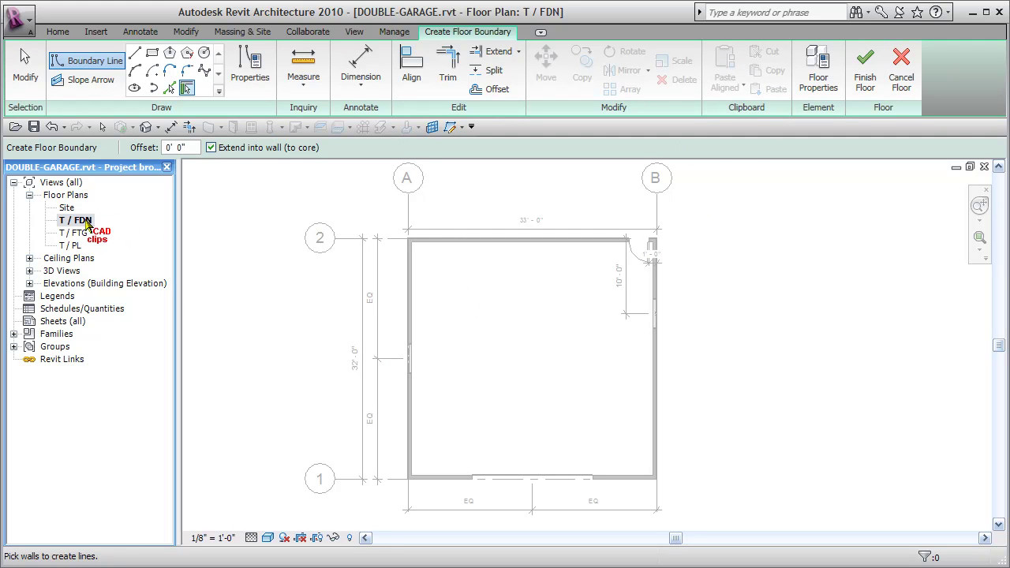
Set the new floor to type 4" Conc Slab on T / FDN with a -0' 2" height offset
left_click(818, 71)
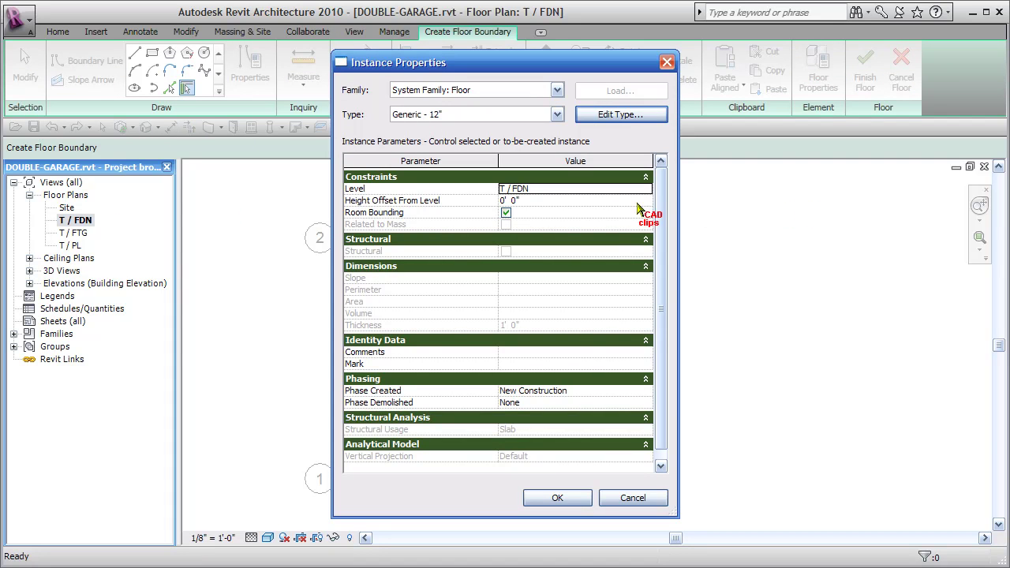
left_click(554, 190)
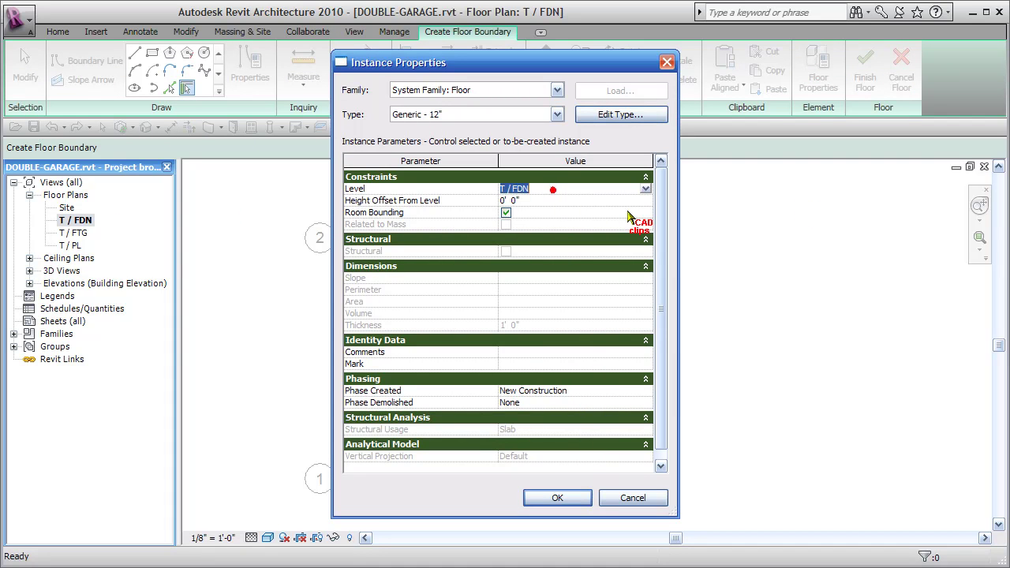
left_click(556, 201)
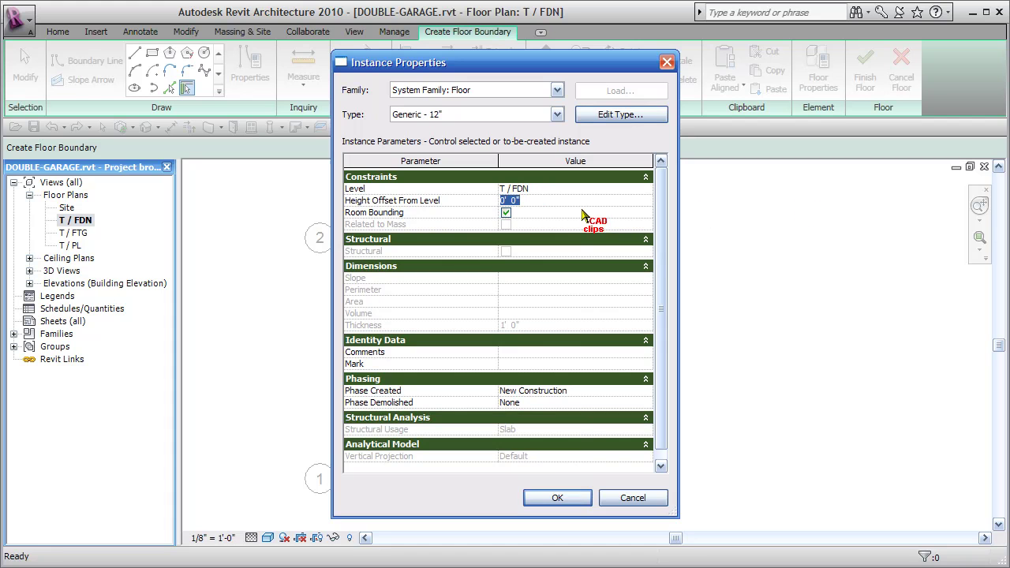
double_click(535, 202)
left_click_drag(504, 66, 631, 86)
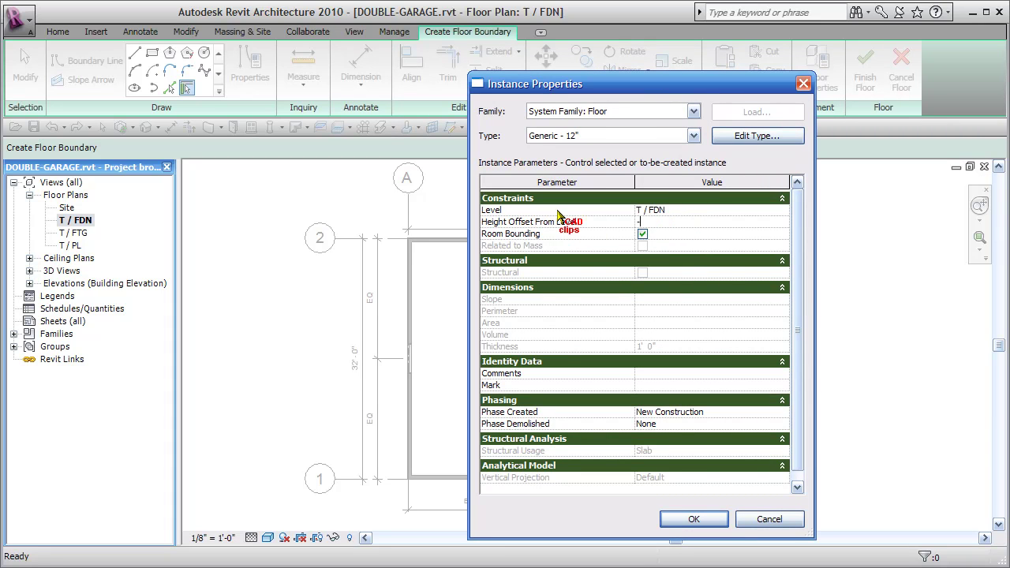
key("Return")
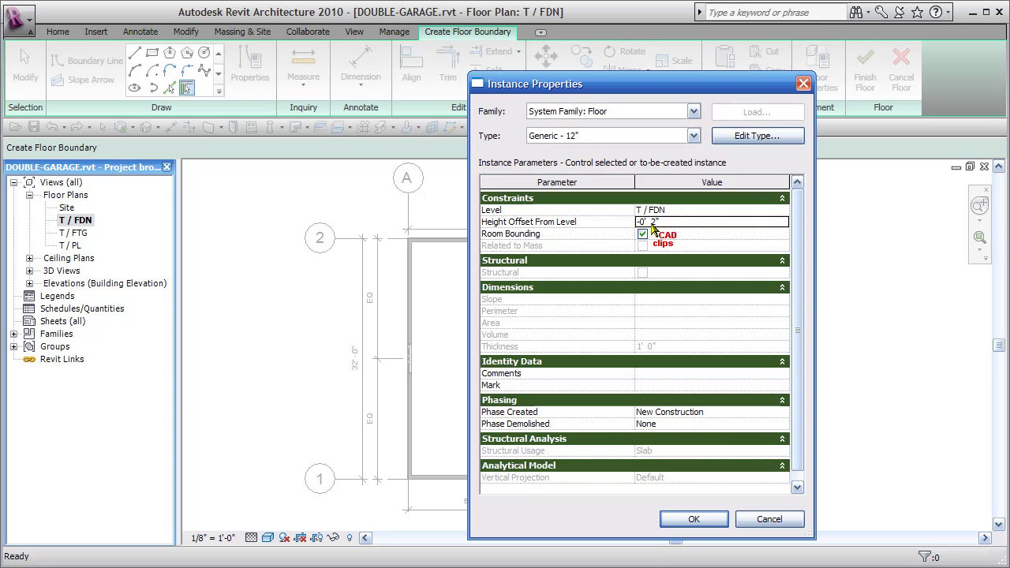
left_click(694, 135)
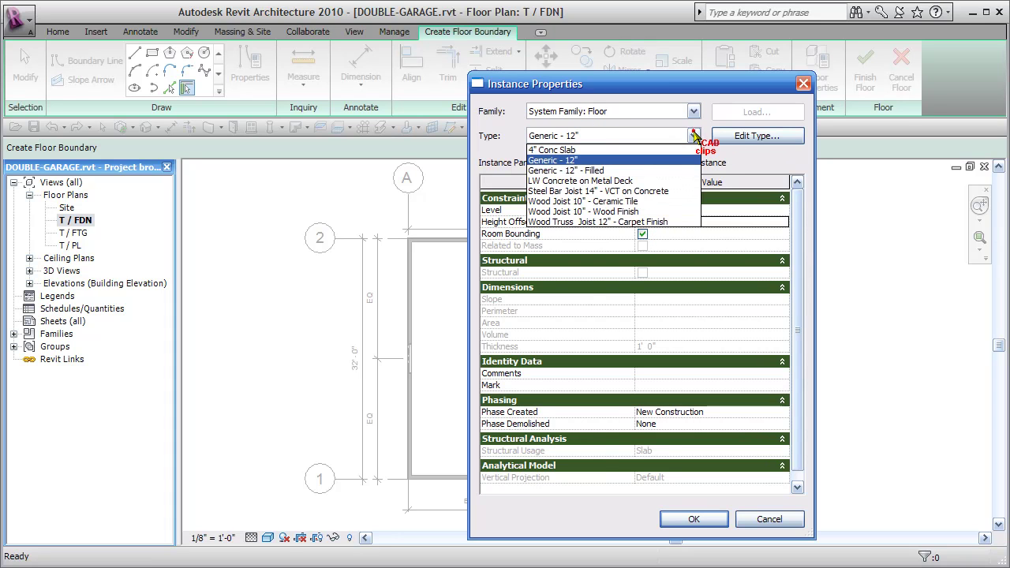
left_click(556, 150)
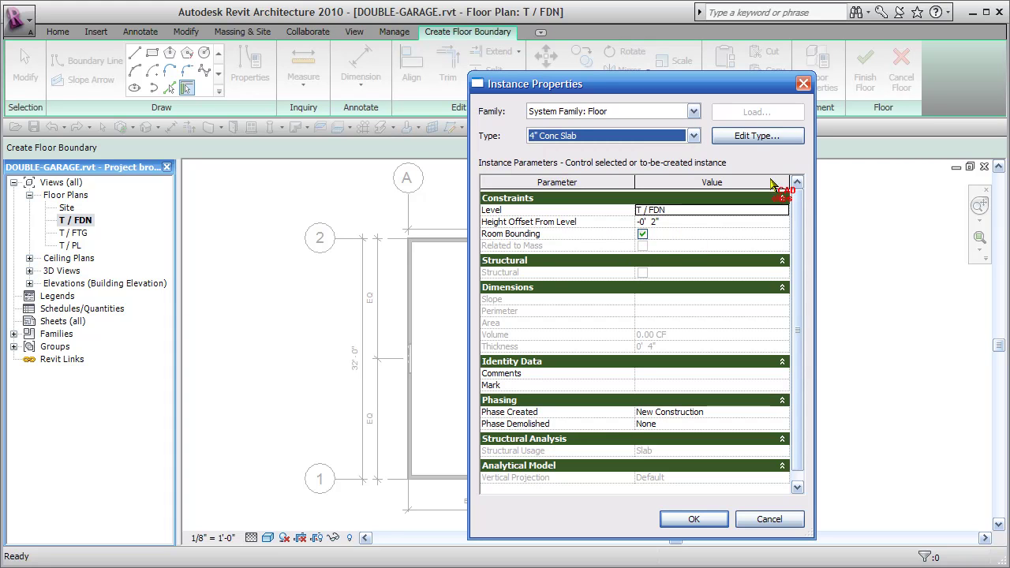
left_click(769, 135)
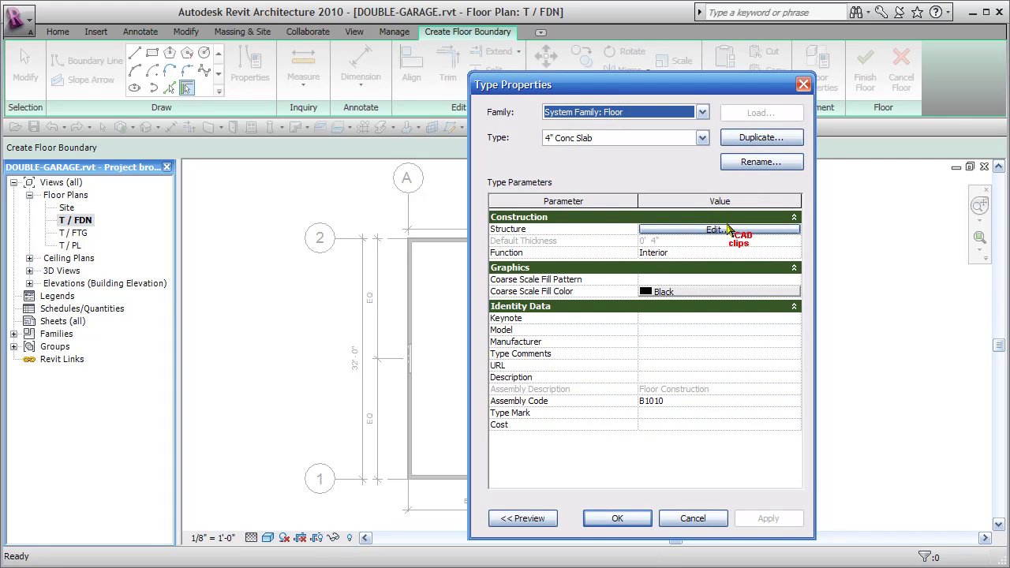
left_click(617, 518)
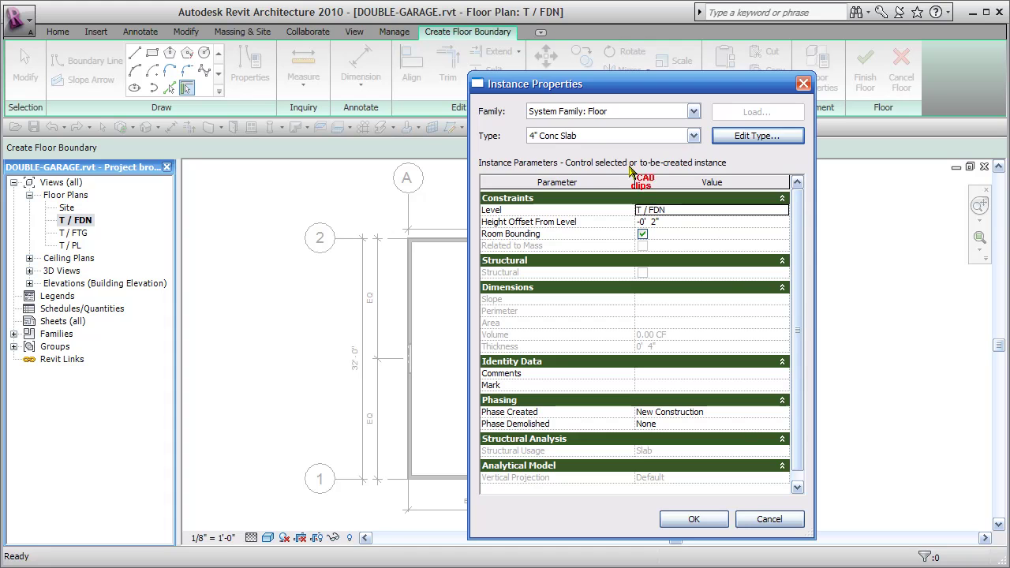
left_click(680, 518)
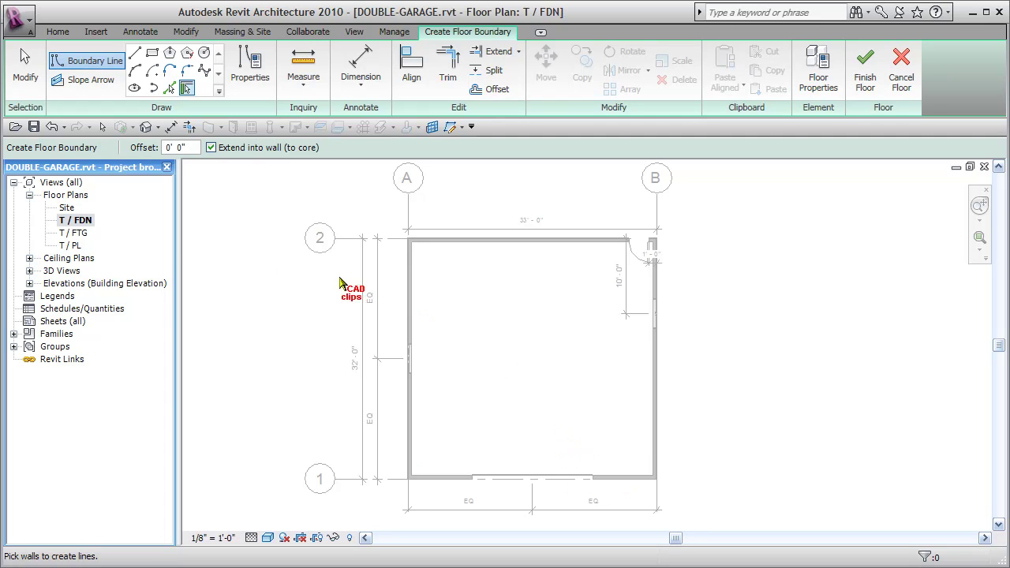
Draw a 31' 8" by 30' 8" rectangular boundary just inside the garage walls
double_click(79, 234)
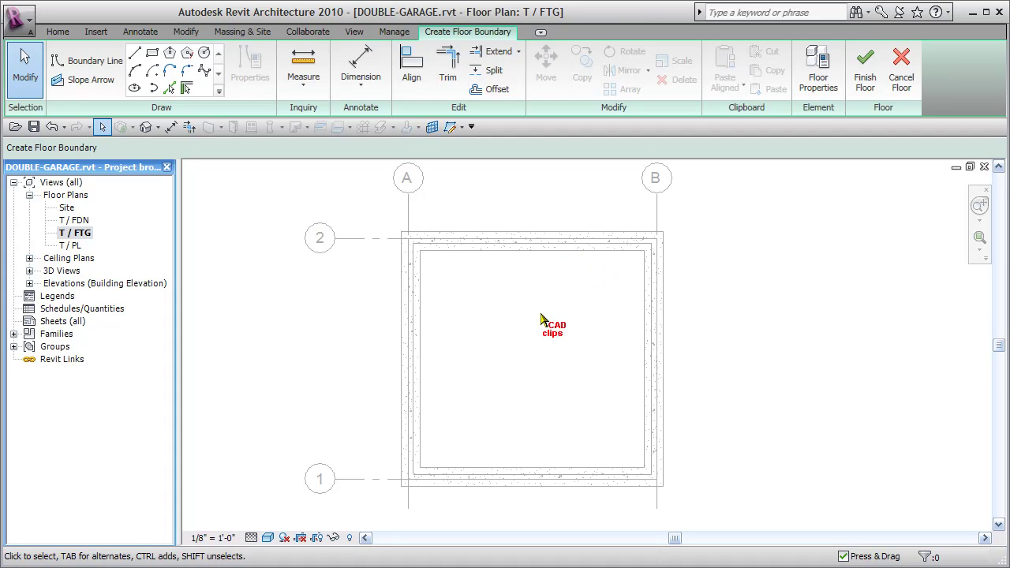
left_click(153, 55)
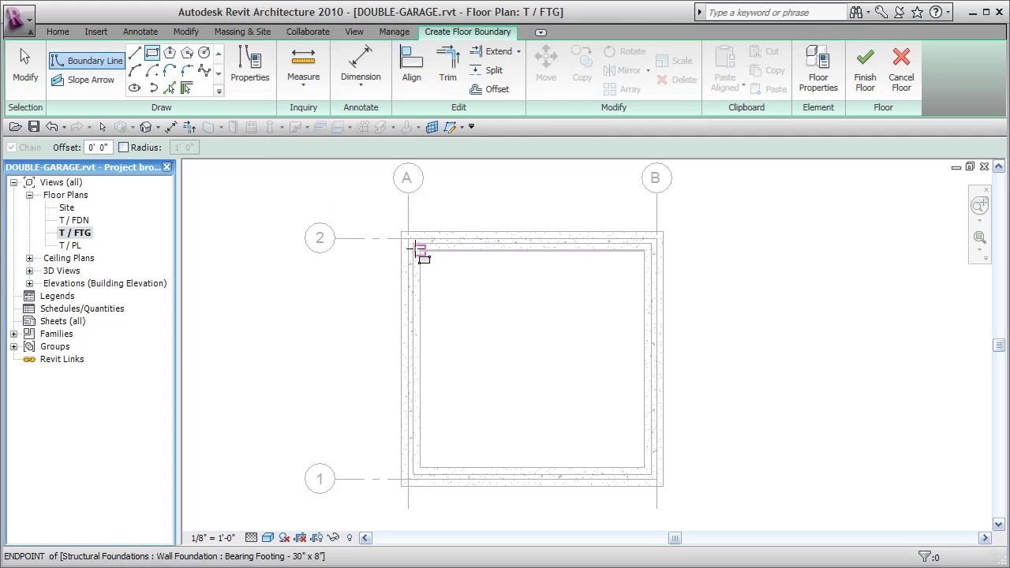
left_click(413, 243)
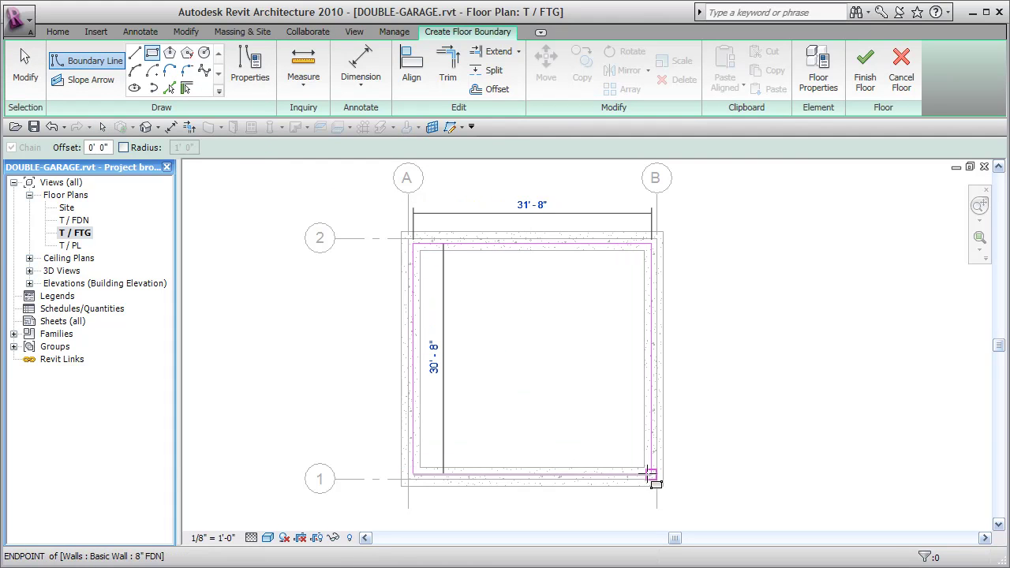
left_click(652, 476)
Lock all four boundary lines to their walls and exit the rectangle tool
left_click(508, 268)
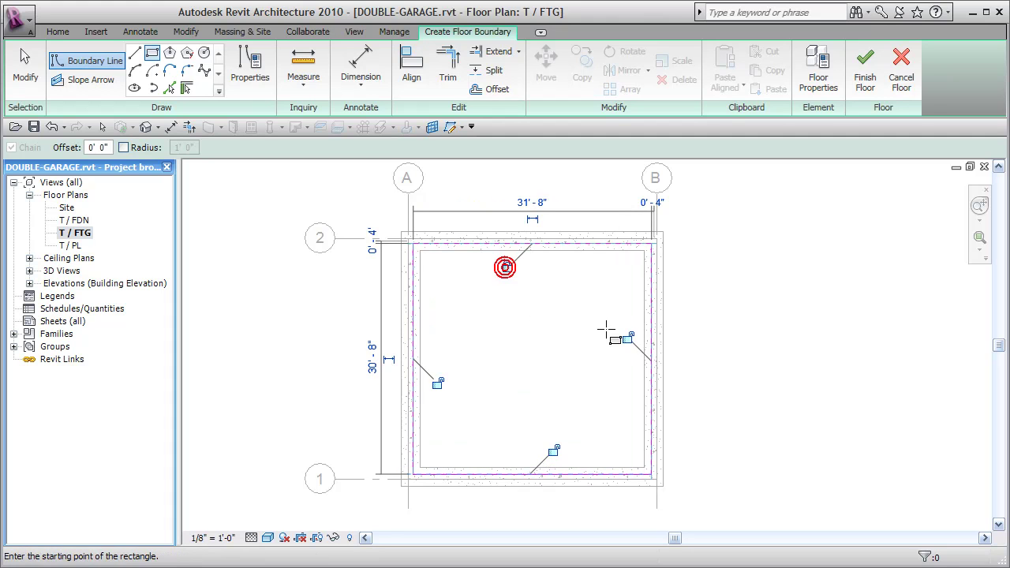
left_click(627, 338)
left_click(437, 382)
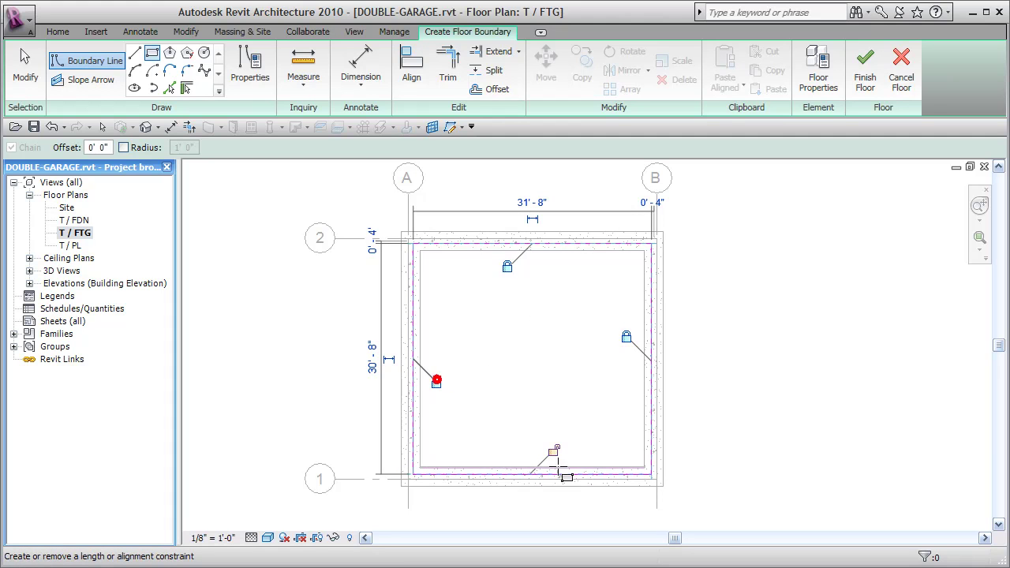
left_click(553, 449)
key("Escape")
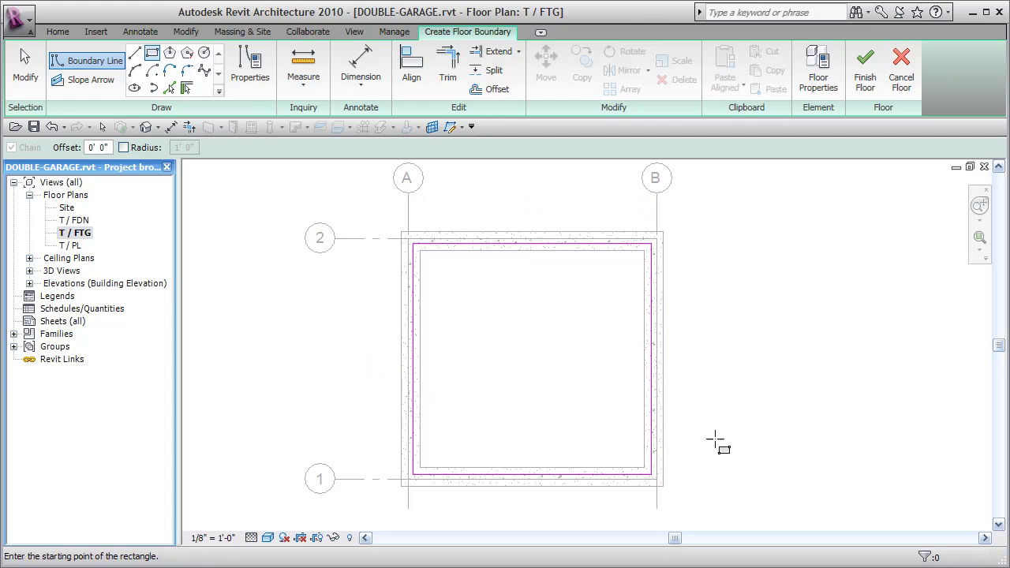
key("Escape")
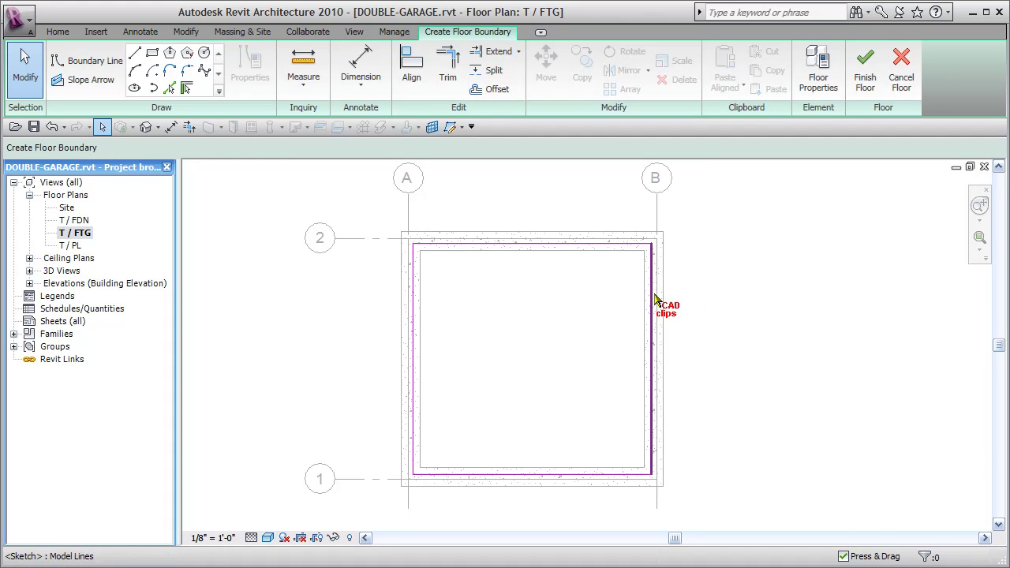
On the T / FDN plan, draw a vertical boundary line at the first door jamb with Chain off
double_click(79, 220)
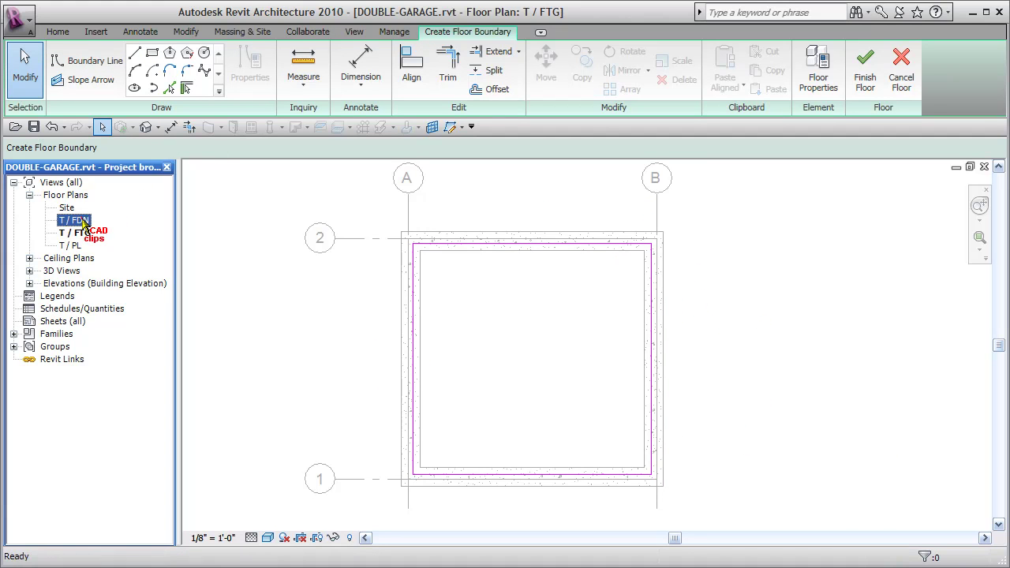
scroll(587, 497, "up", 3)
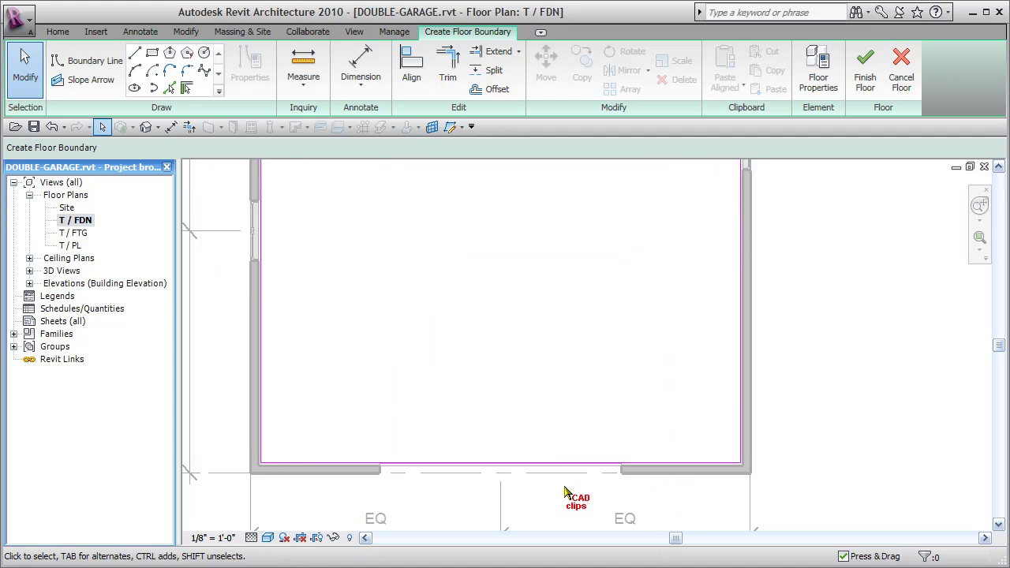
middle_click_drag(581, 497, 614, 456)
scroll(457, 459, "up", 3)
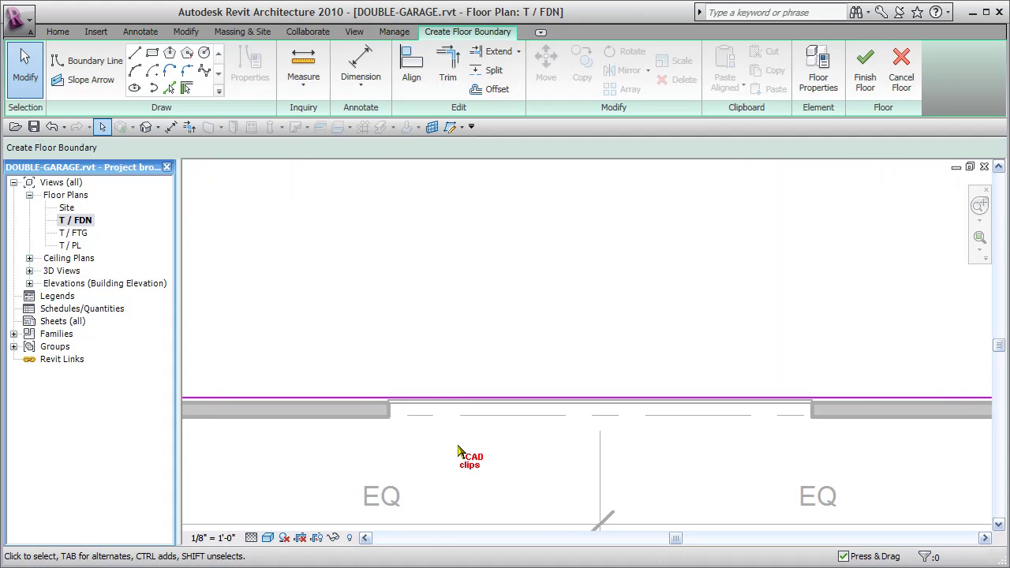
left_click(134, 53)
scroll(386, 411, "up", 2)
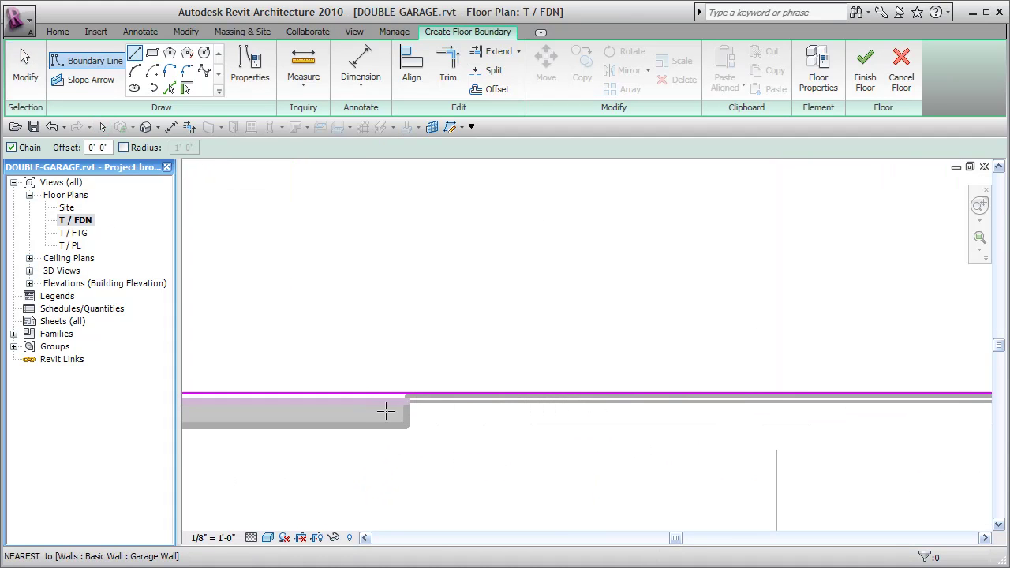
left_click(407, 394)
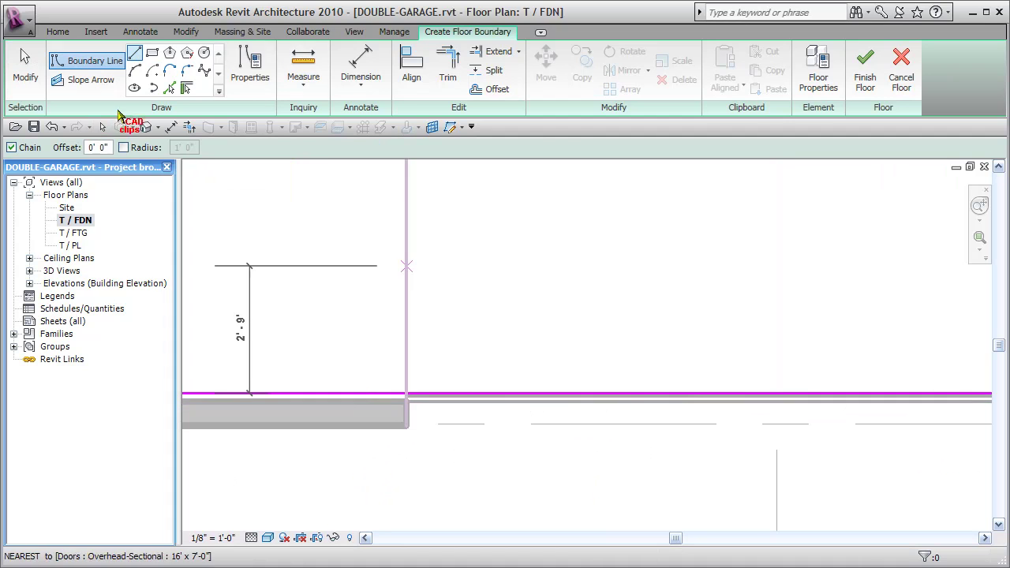
left_click(12, 148)
left_click(406, 393)
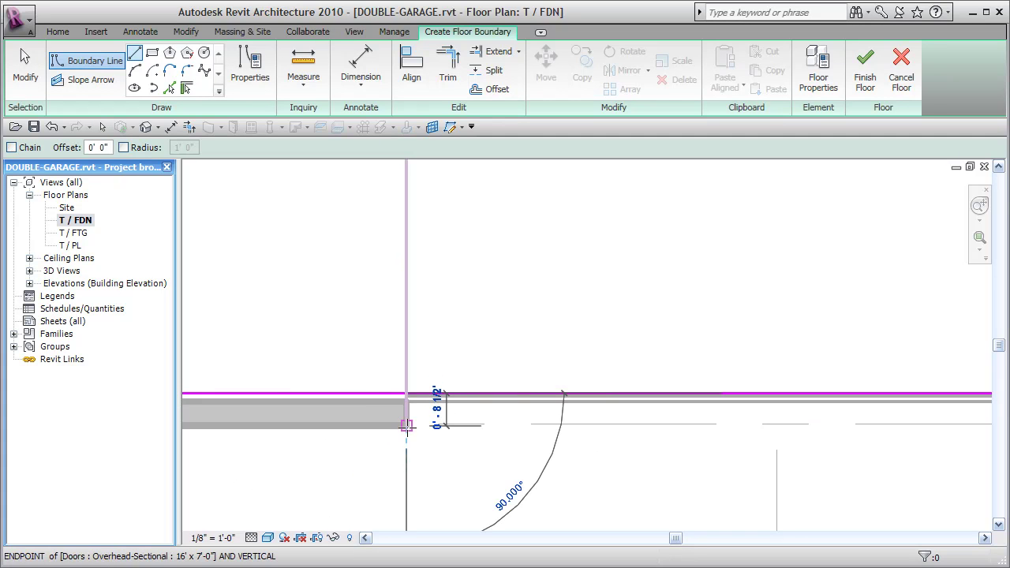
left_click(407, 425)
Add boundary segments at the other jamb and across the door opening, then exit the line tool
mouse_move(581, 449)
middle_mouse_down()
mouse_move(378, 439)
mouse_move(425, 403)
middle_mouse_up()
left_click(621, 348)
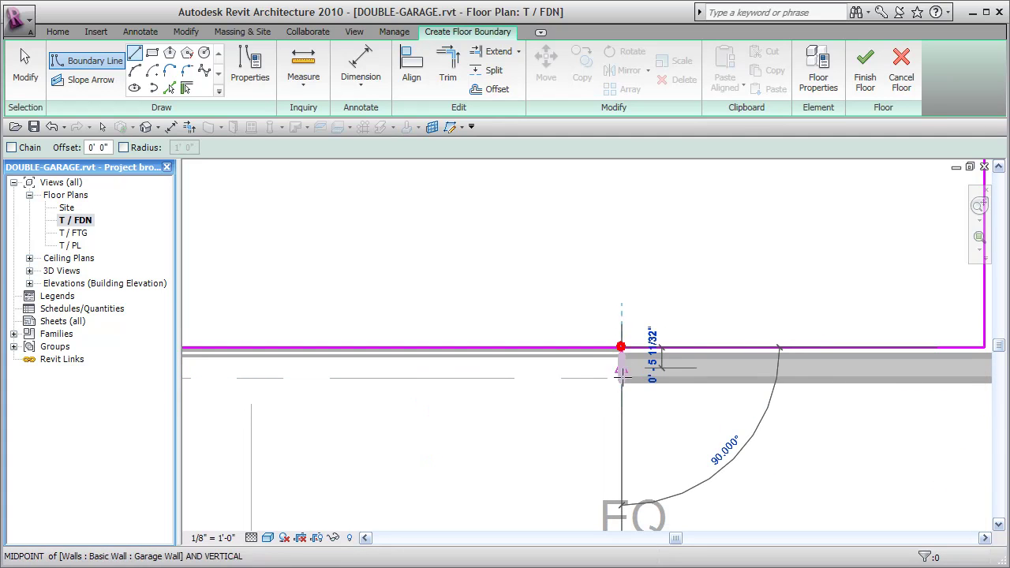
left_click(621, 381)
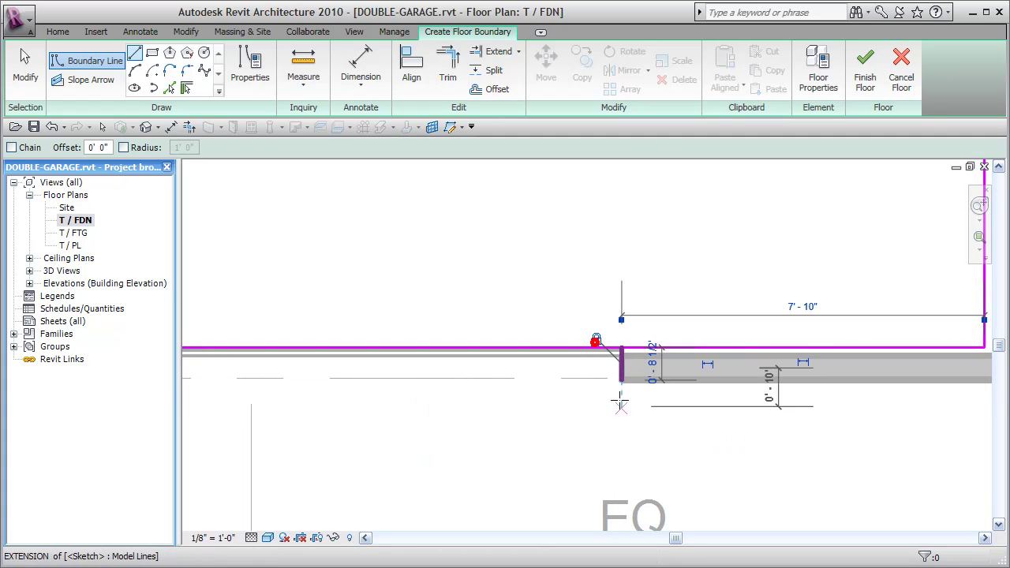
left_click(622, 374)
middle_click_drag(651, 410, 602, 386)
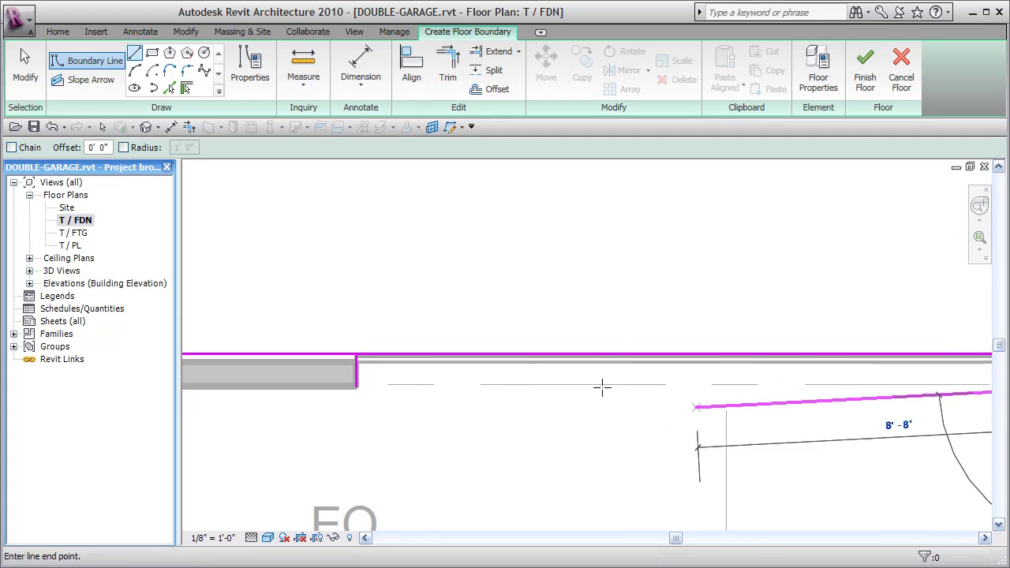
left_click(355, 385)
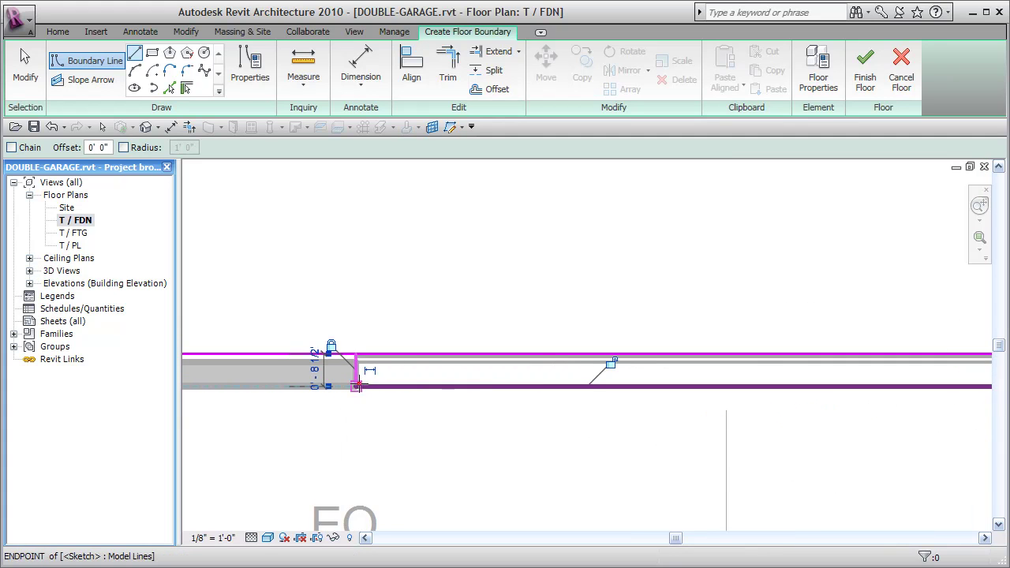
left_click(595, 370)
key("Escape")
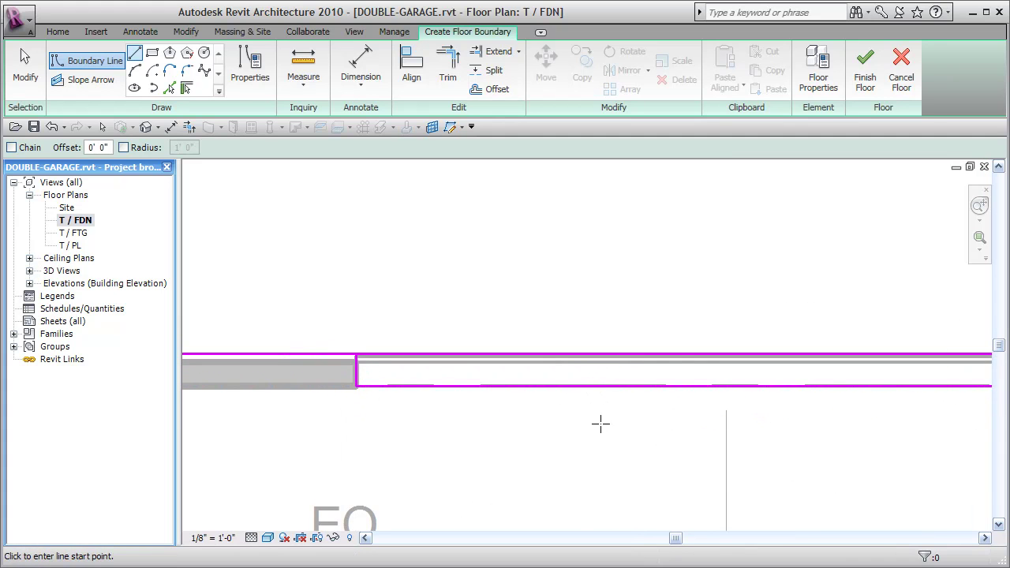
key("Escape")
scroll(606, 434, "down", 2)
Split the top boundary line at both door jambs, deleting the segment across the opening
middle_click_drag(608, 435, 468, 432)
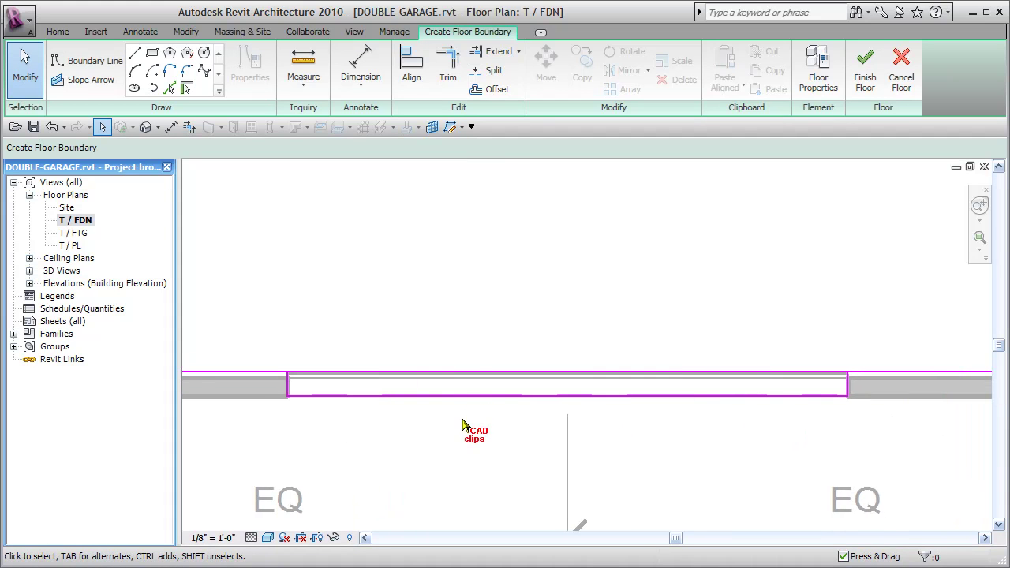
left_click(490, 71)
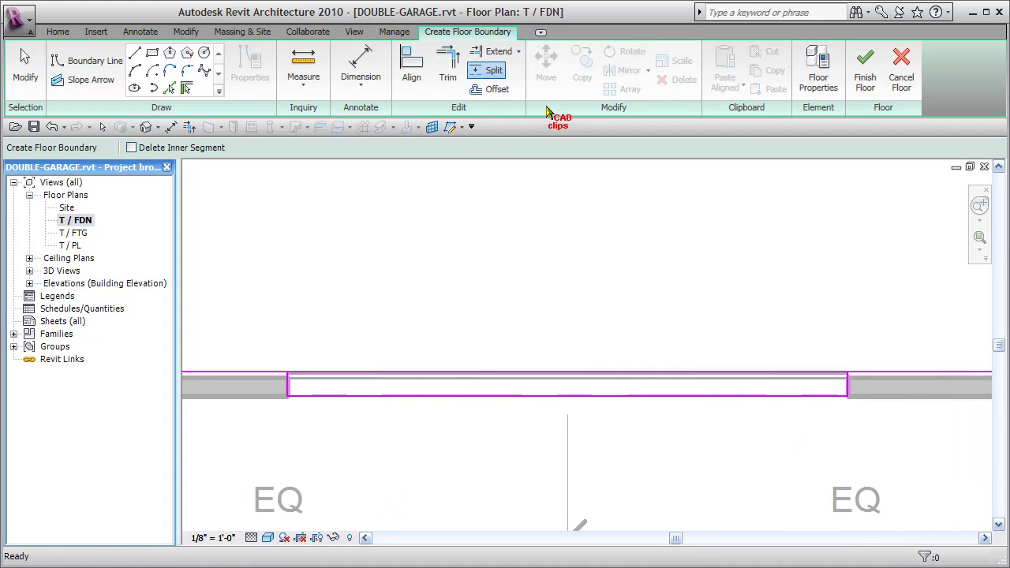
left_click(289, 370)
left_click(848, 370)
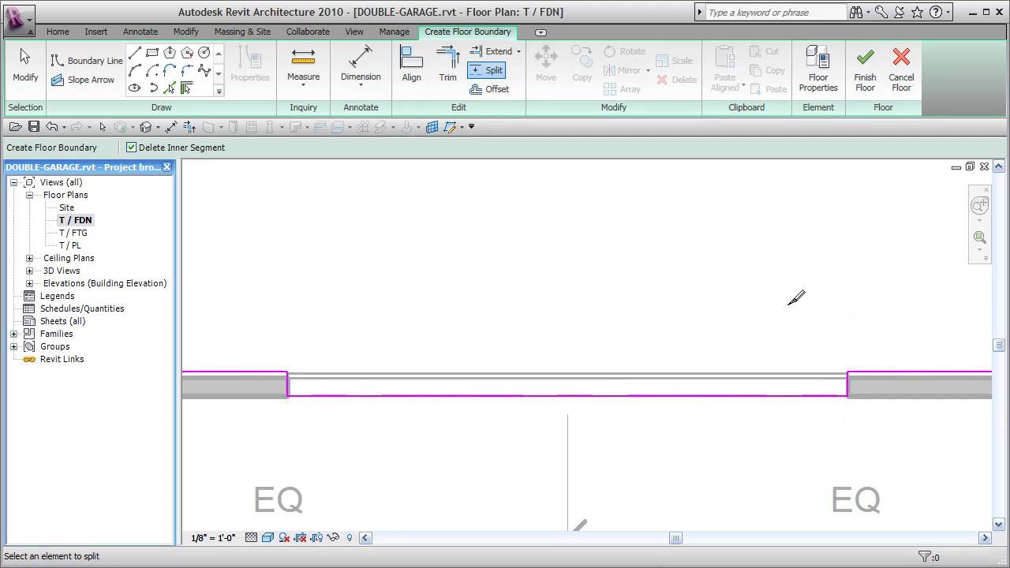
scroll(782, 300, "down", 4)
middle_click_drag(780, 300, 617, 451)
scroll(651, 393, "down", 3)
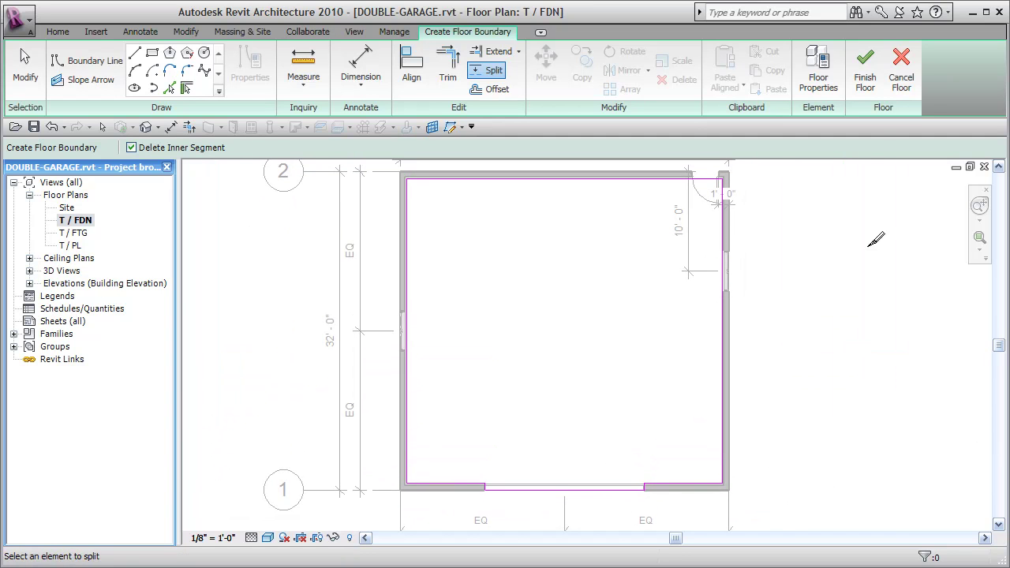
Finish the floor, declining to attach walls to its bottom, and inspect the filled slab
left_click(866, 67)
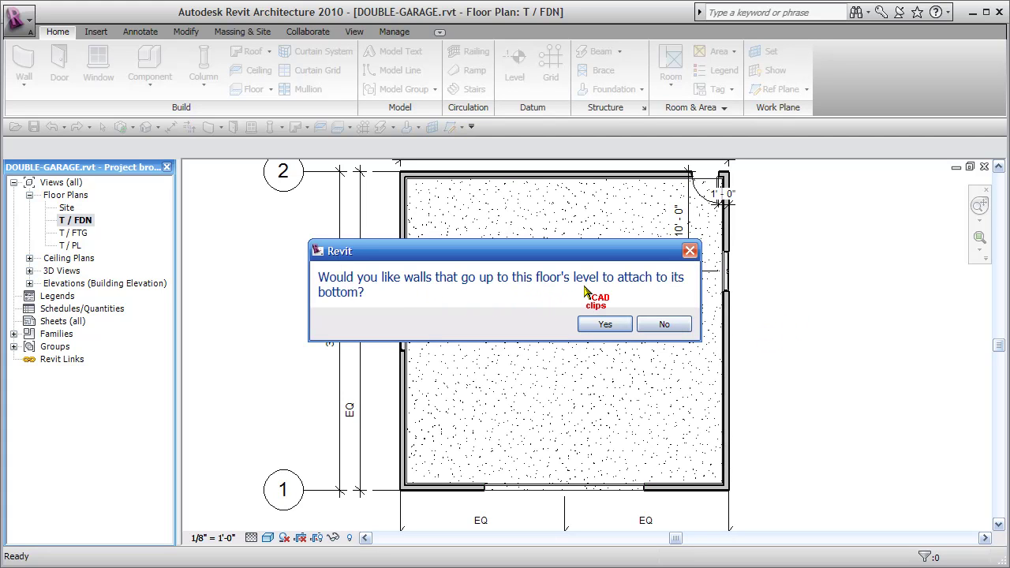
left_click(667, 324)
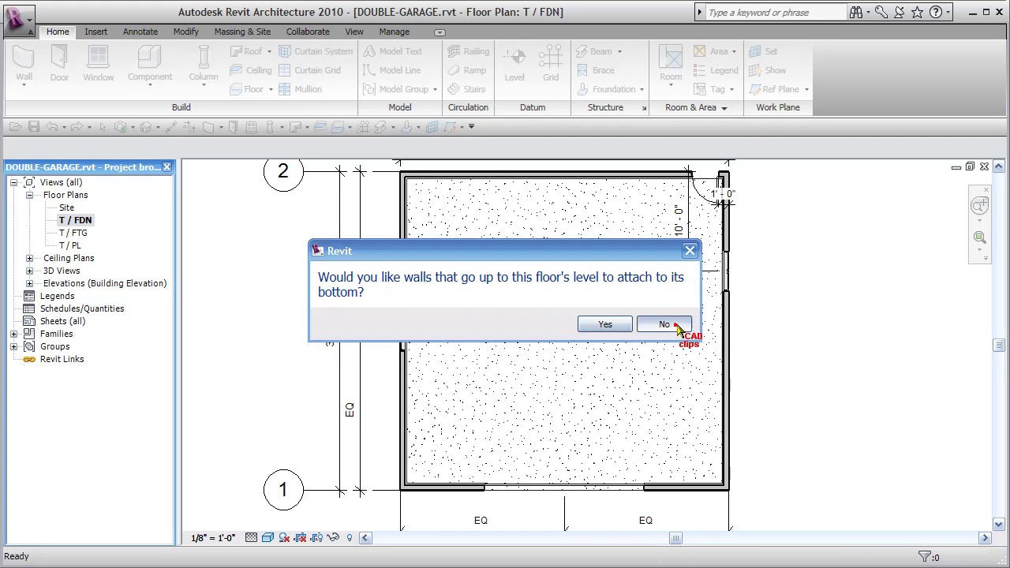
left_click(822, 339)
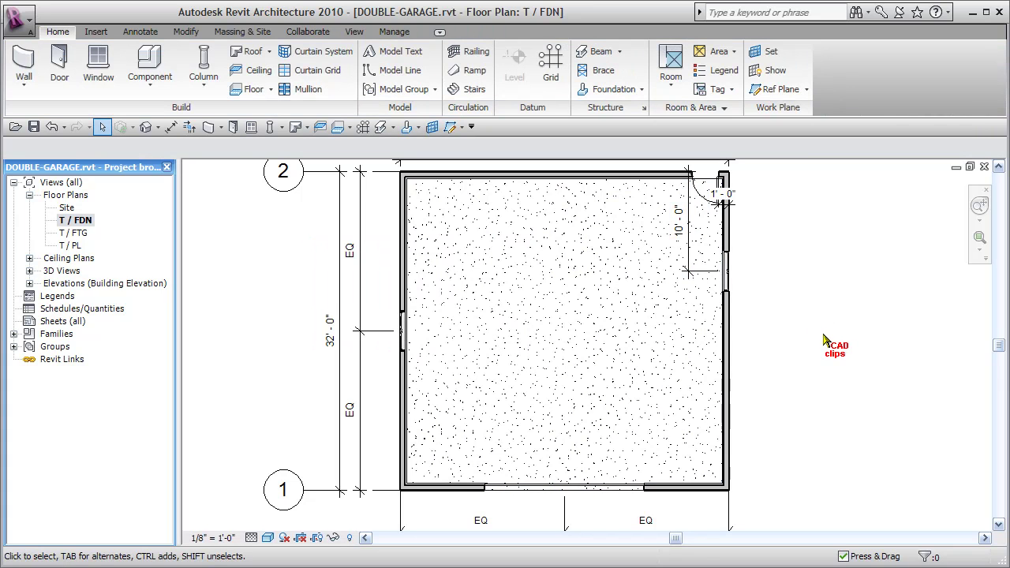
scroll(480, 214, "up", 3)
middle_click_drag(480, 214, 505, 365)
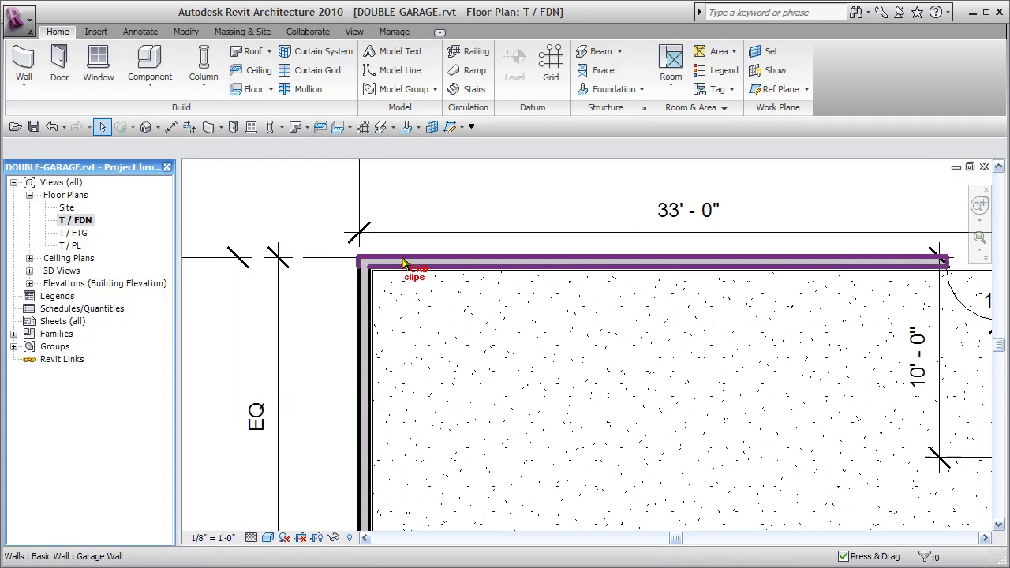
scroll(506, 371, "up", 1)
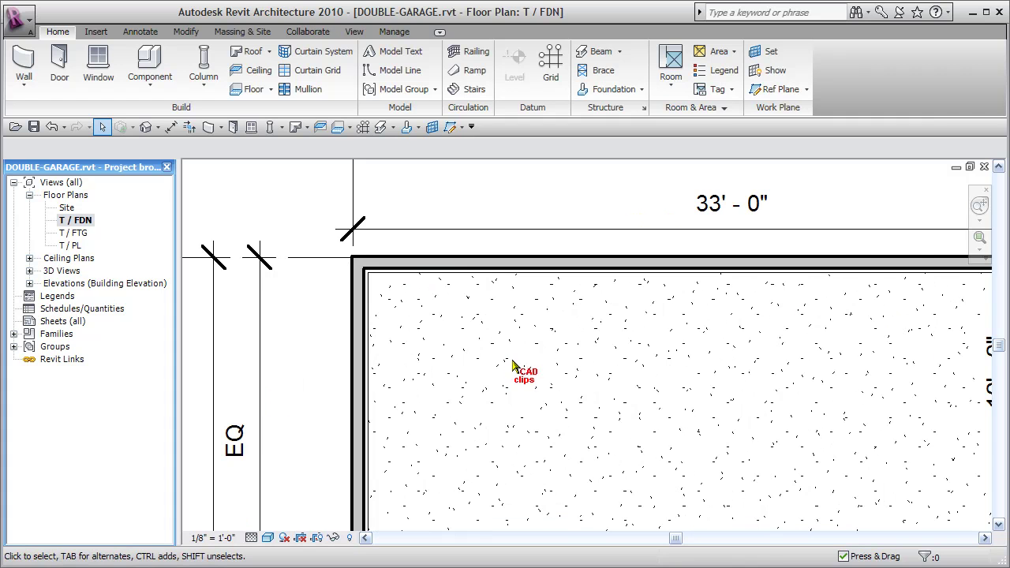
scroll(509, 367, "down", 2)
middle_click_drag(507, 371, 461, 270)
scroll(479, 255, "down", 1)
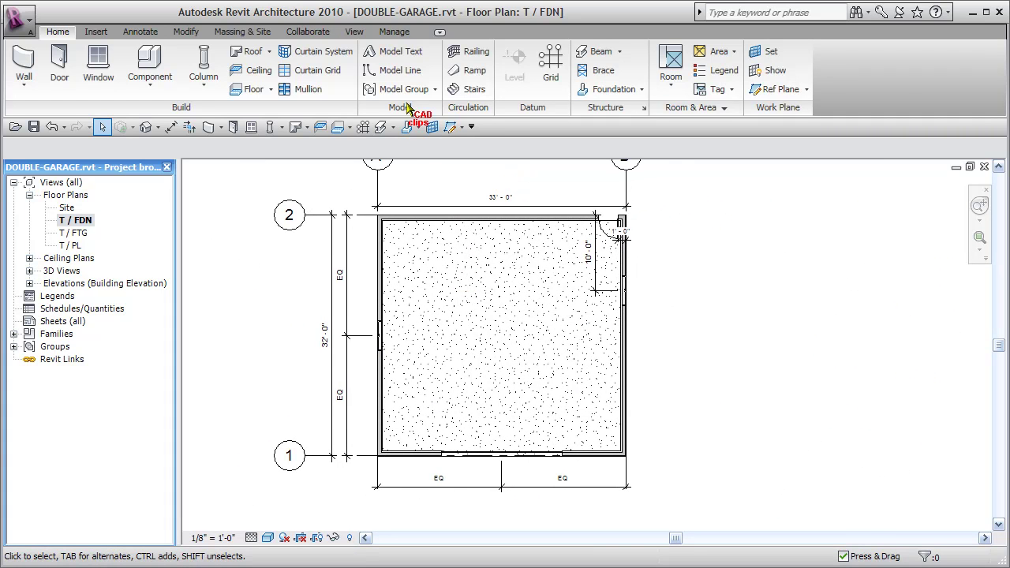
Draw a vertical building section through the garage near grid B
left_click(353, 31)
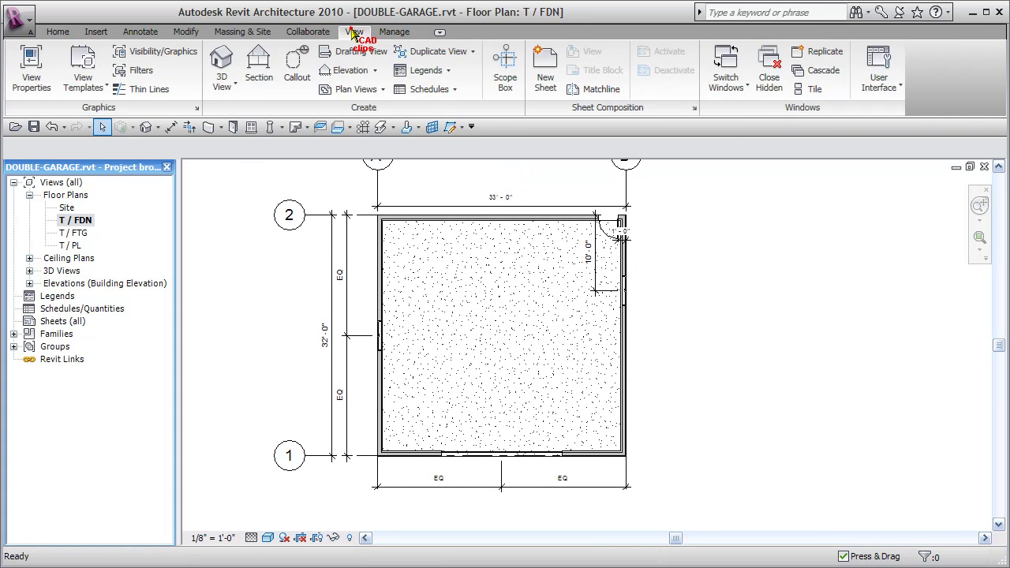
left_click(260, 70)
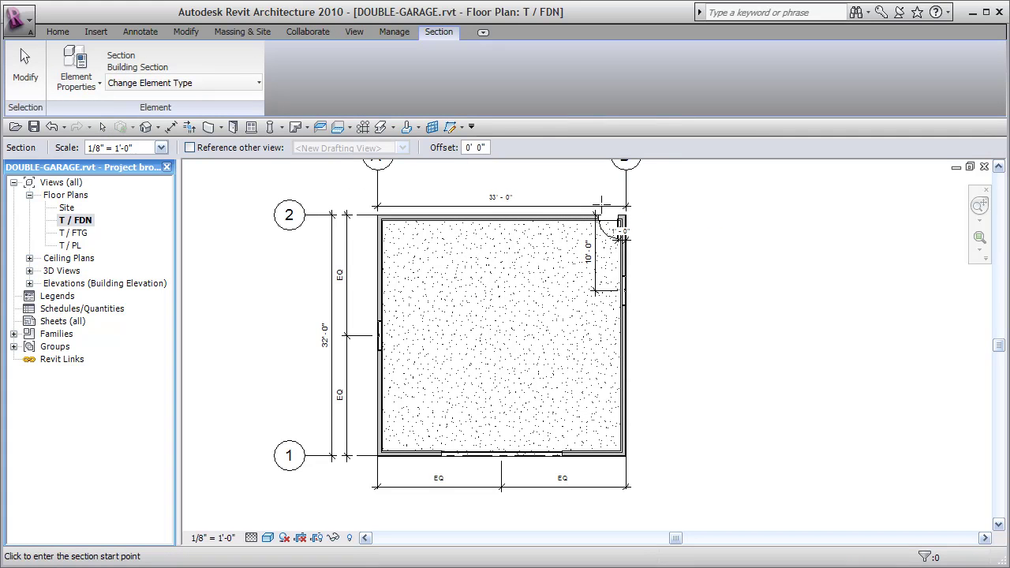
left_click(604, 183)
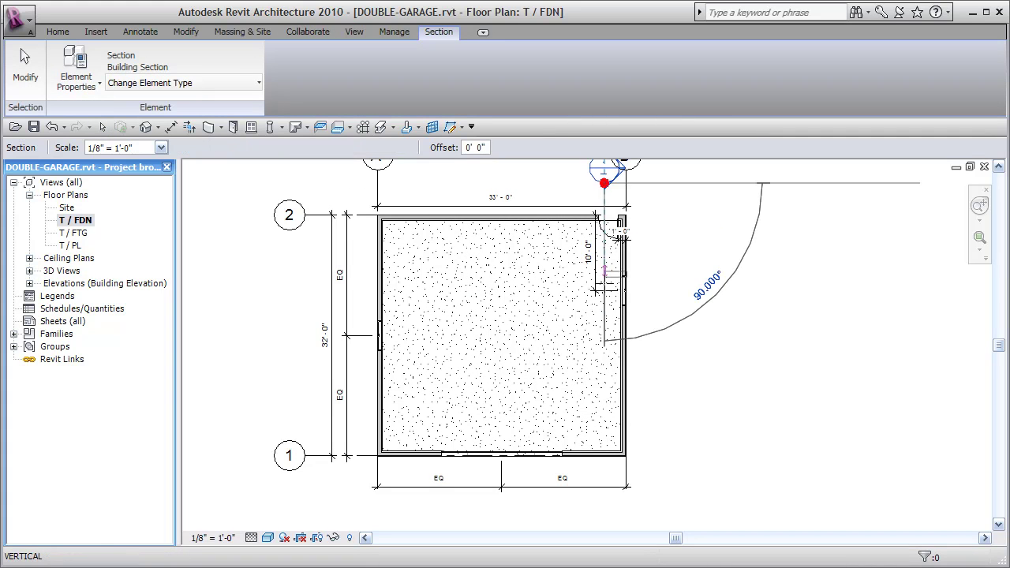
left_click(605, 312)
key("Escape")
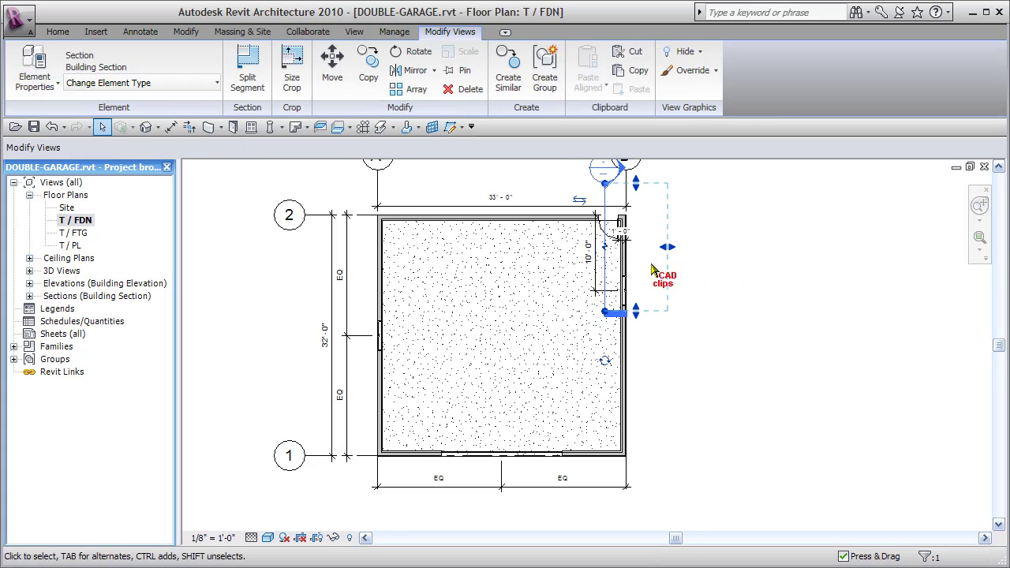
Jog the section line's lower end and extend its crop region downward
left_click(608, 314)
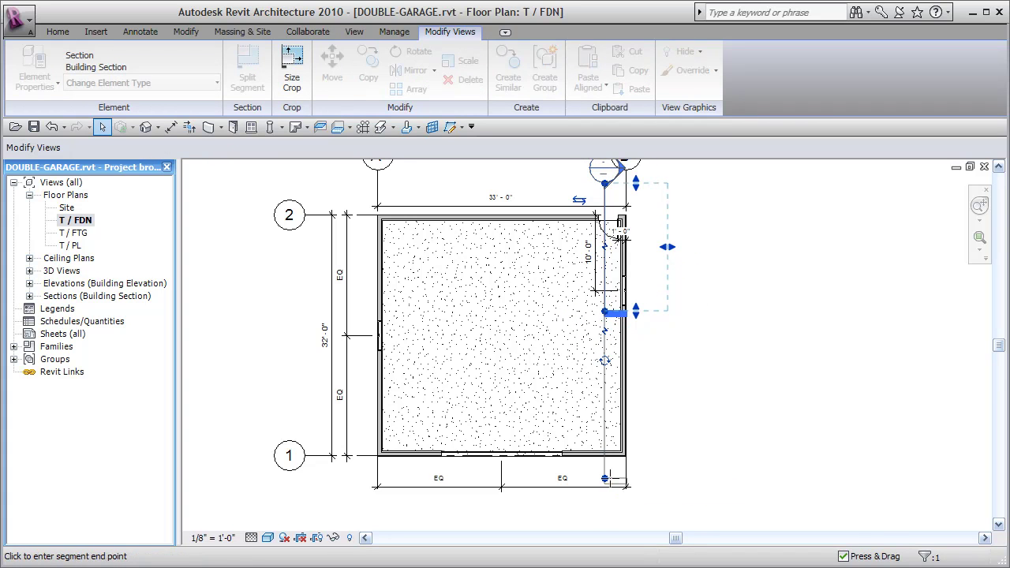
left_click(605, 477)
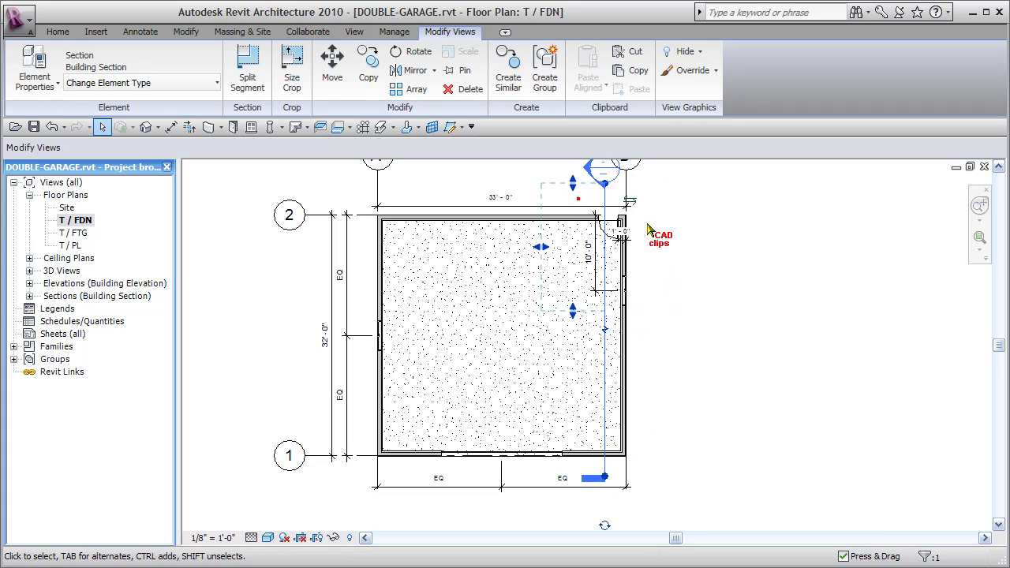
middle_click_drag(698, 235, 678, 268)
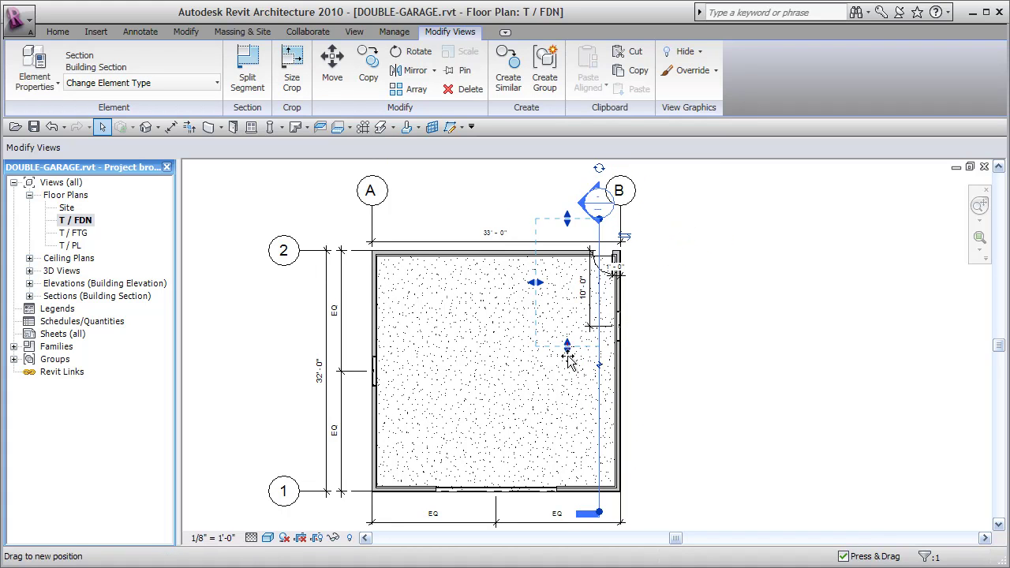
left_click_drag(568, 344, 575, 505)
left_click(662, 225)
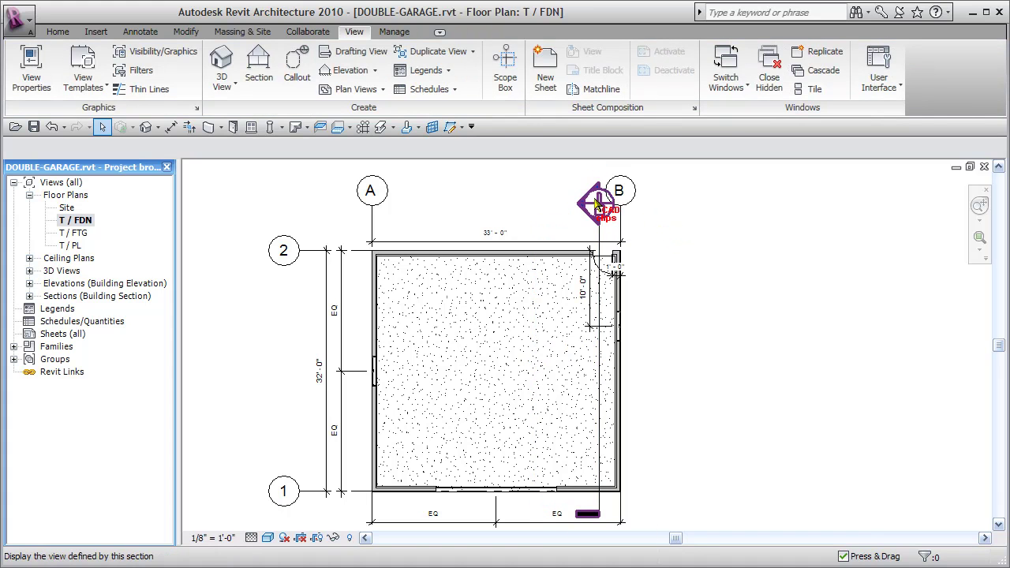
Open Section 1 at Fine detail level and frame the slab, footings and walls
double_click(599, 207)
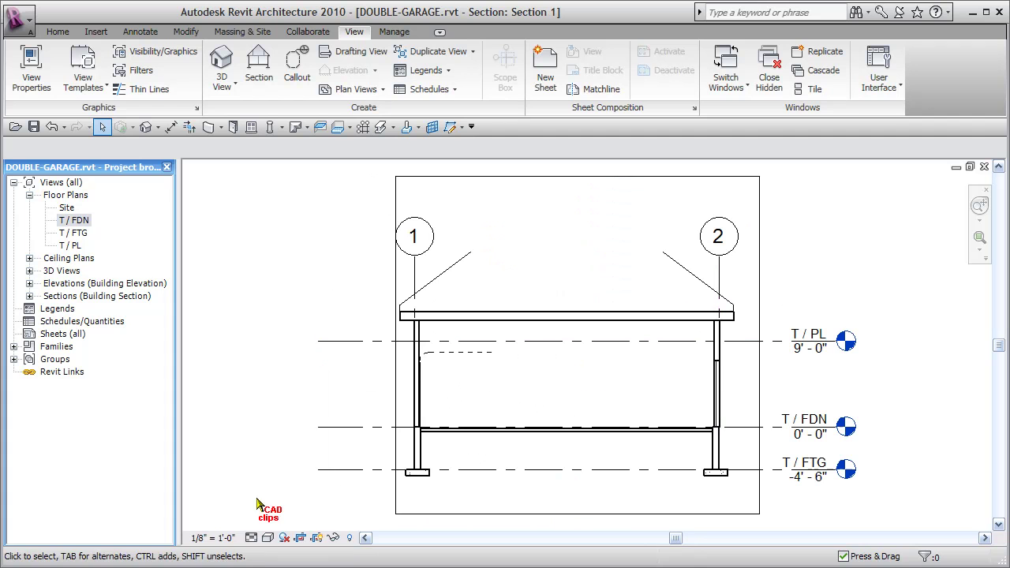
left_click(268, 537)
left_click(269, 521)
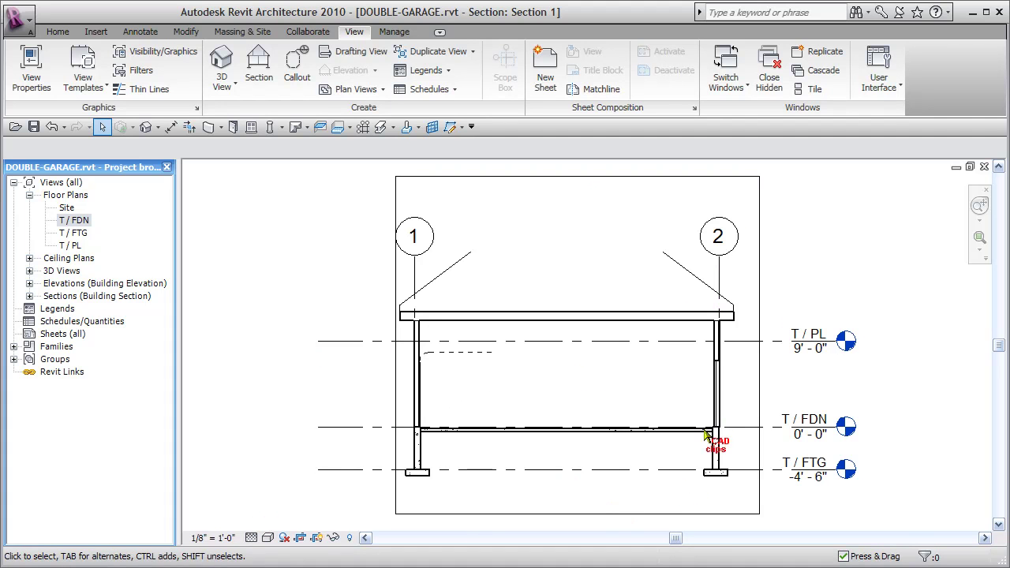
scroll(708, 452, "up", 5)
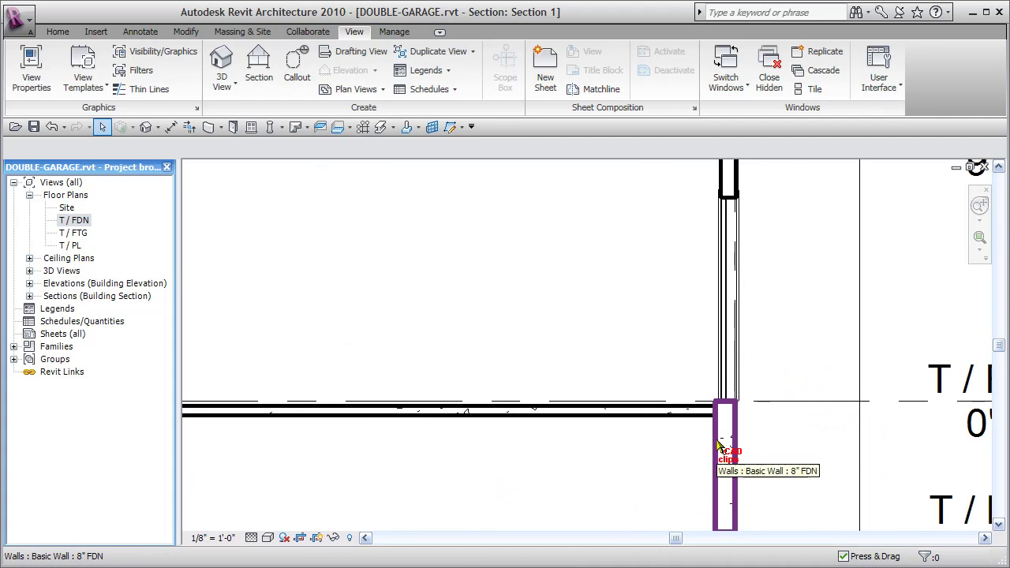
scroll(419, 462, "down", 3)
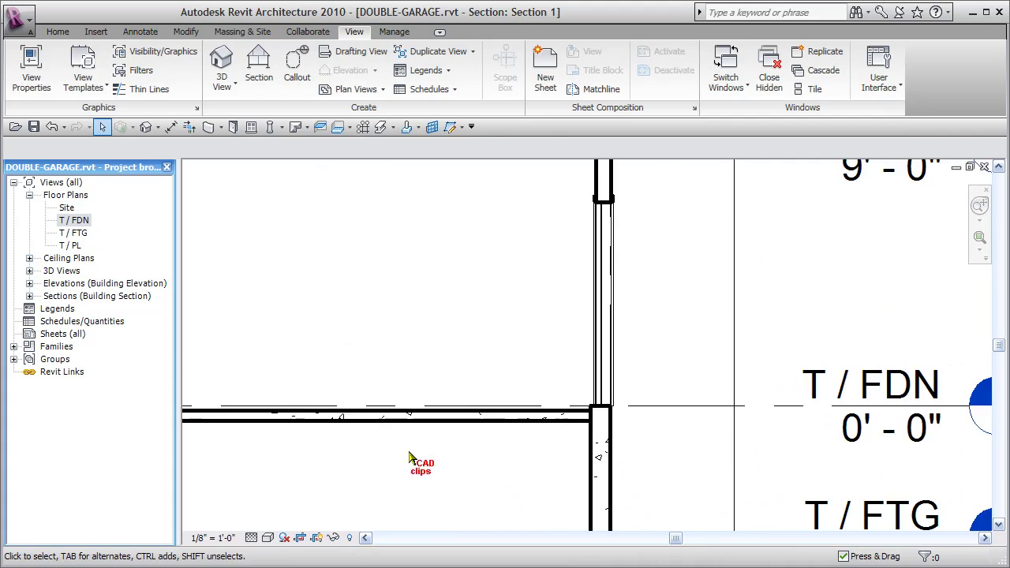
middle_click_drag(419, 462, 639, 455)
scroll(631, 447, "down", 2)
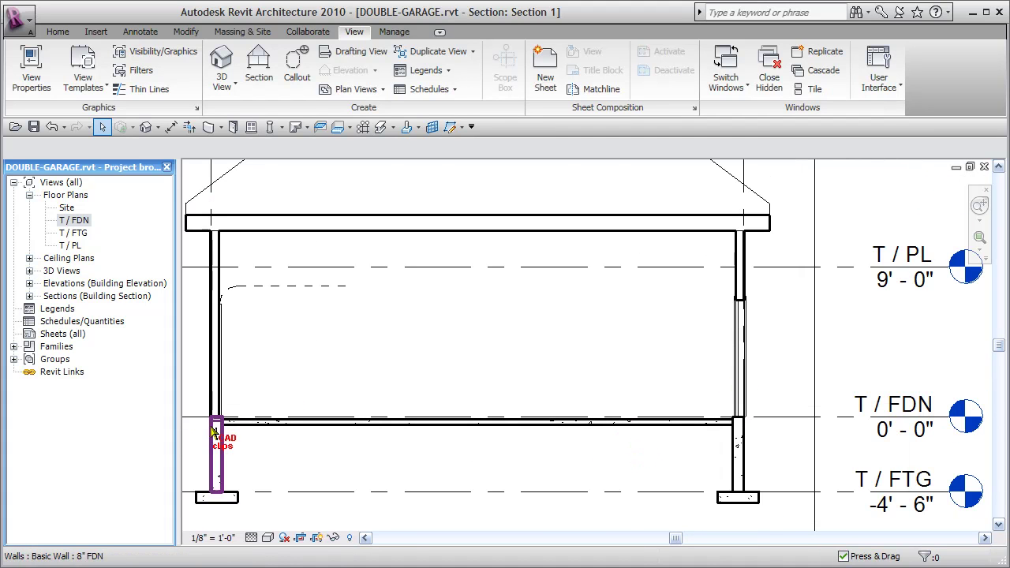
middle_click_drag(555, 479, 584, 516)
scroll(584, 515, "down", 2)
scroll(536, 444, "down", 1)
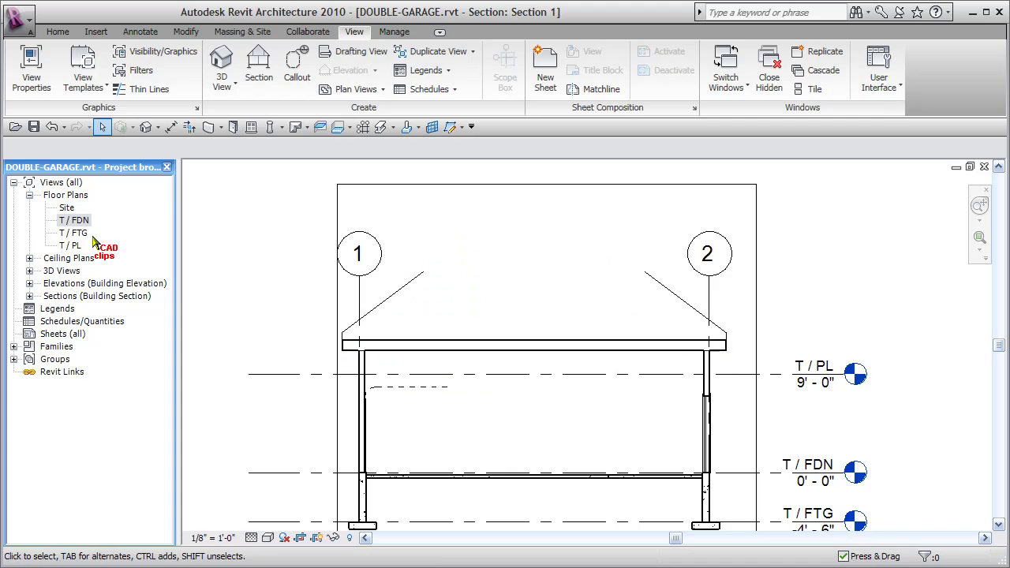
Reopen the T / FDN plan and zoom in on the garage's 4" Conc Slab floor
double_click(75, 220)
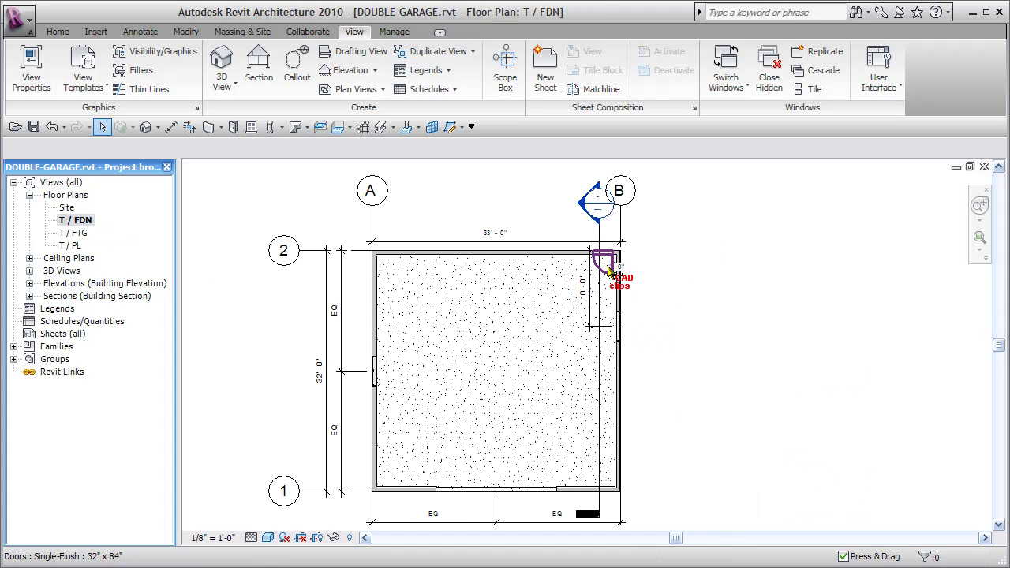
mouse_move(537, 397)
left_mouse_down()
mouse_move(529, 366)
mouse_move(418, 356)
left_mouse_up()
left_click(821, 414)
middle_click_drag(820, 418, 669, 356)
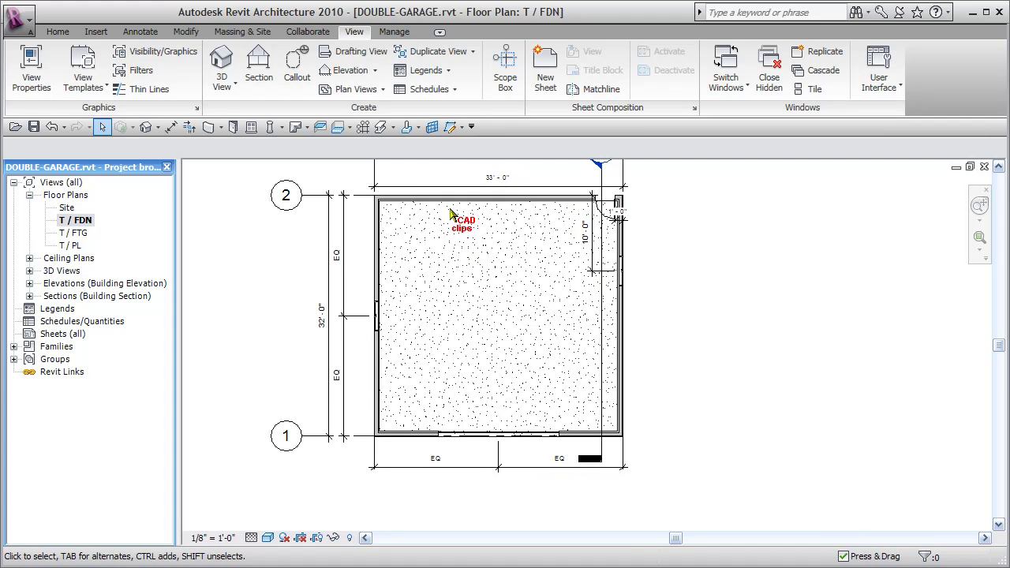
scroll(446, 207, "up", 4)
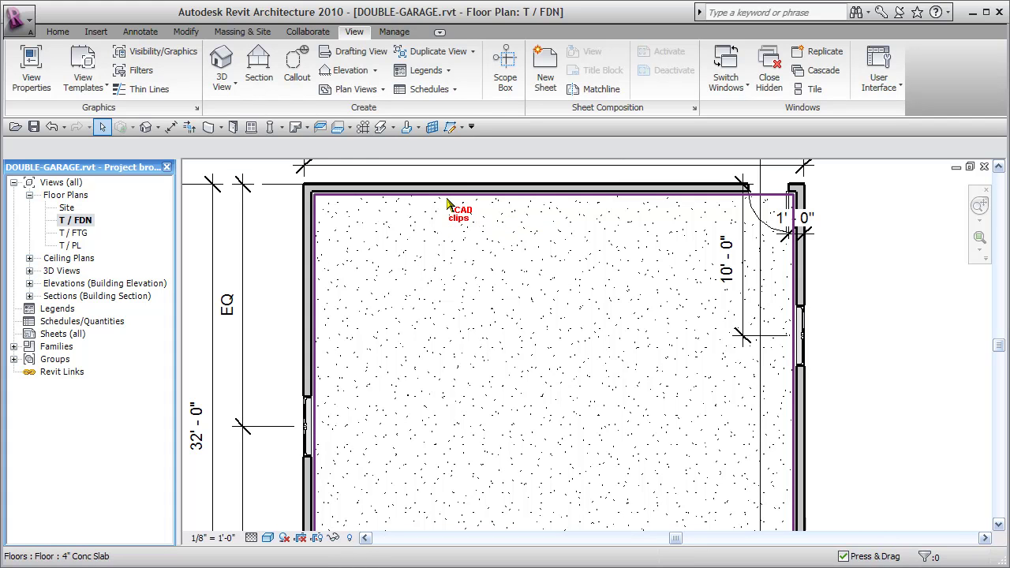
Select the garage floor slab, edit its boundary sketch, and start a slope arrow
left_click(564, 275)
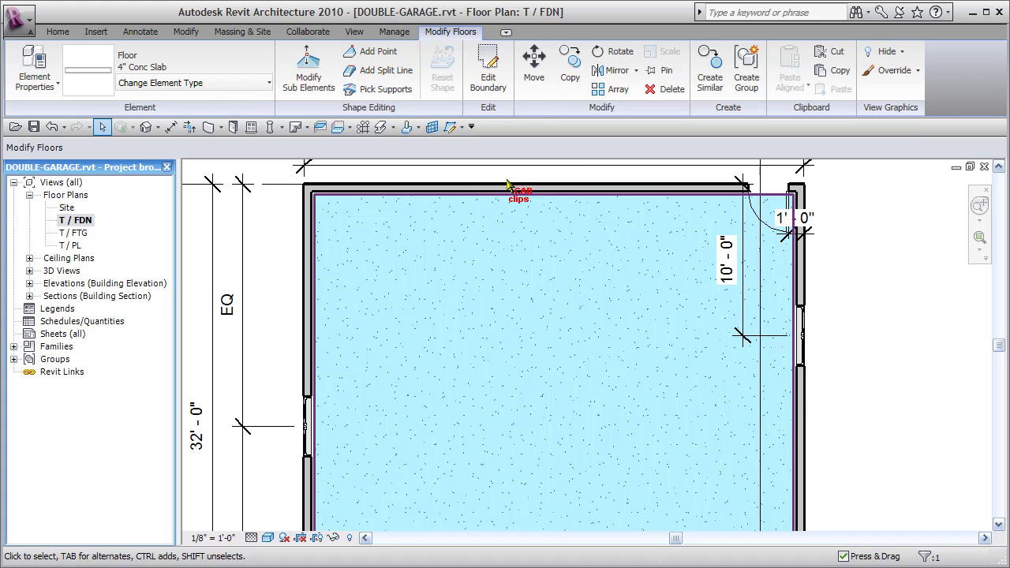
left_click(489, 72)
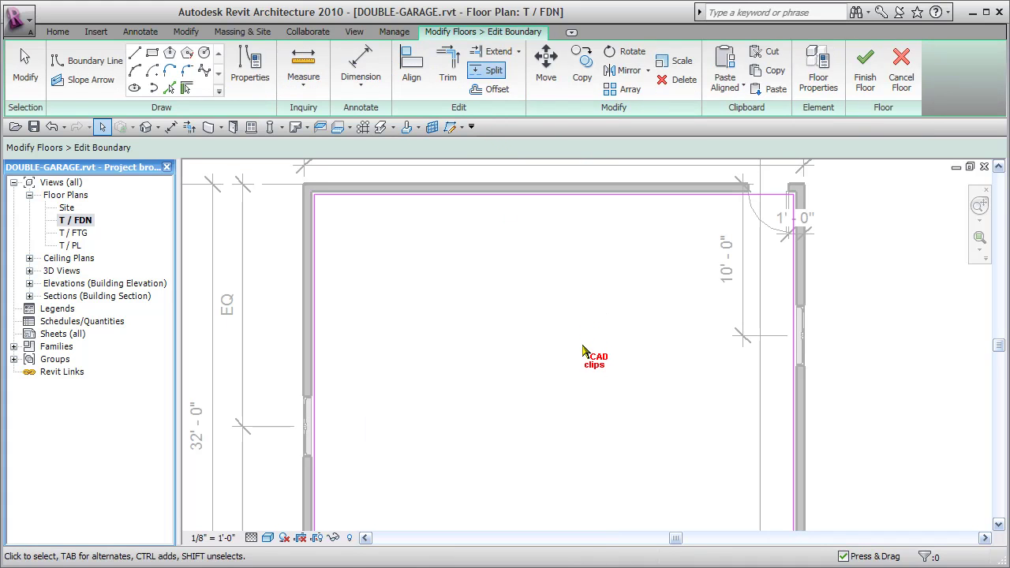
middle_click_drag(570, 379, 536, 312)
scroll(550, 322, "down", 2)
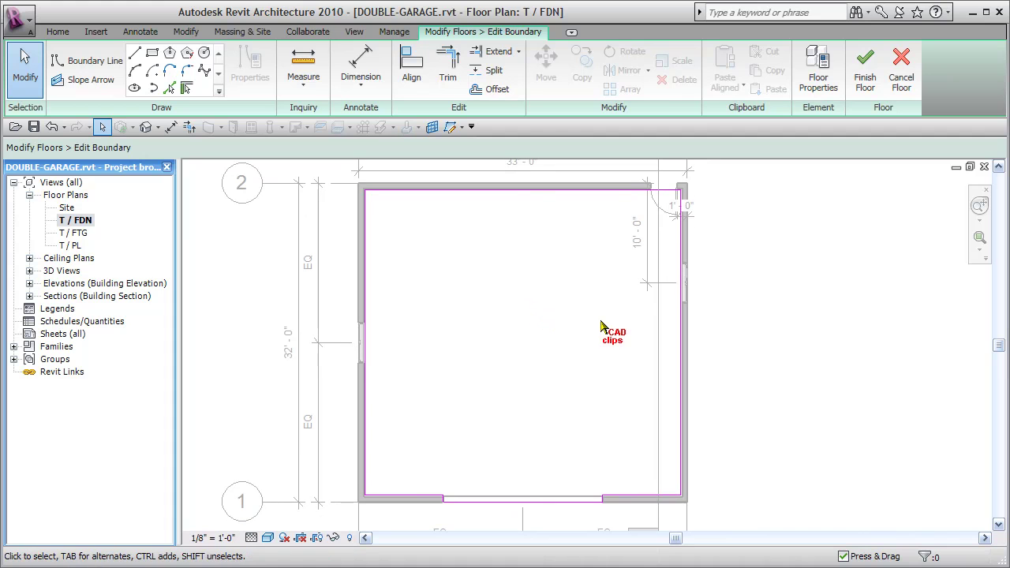
left_click(86, 79)
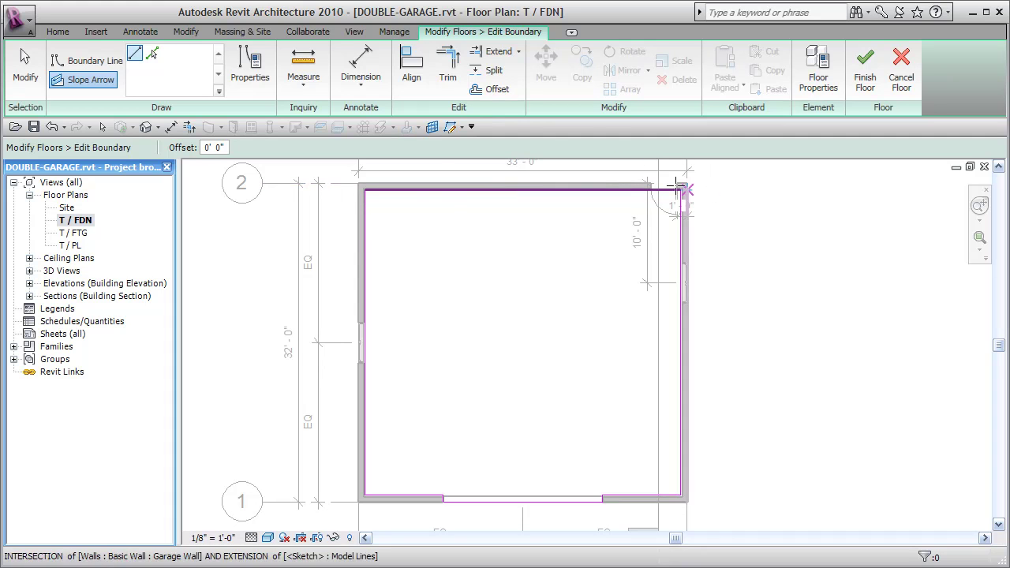
Set the slope arrow's Specify option to Height at Tail
left_click(260, 78)
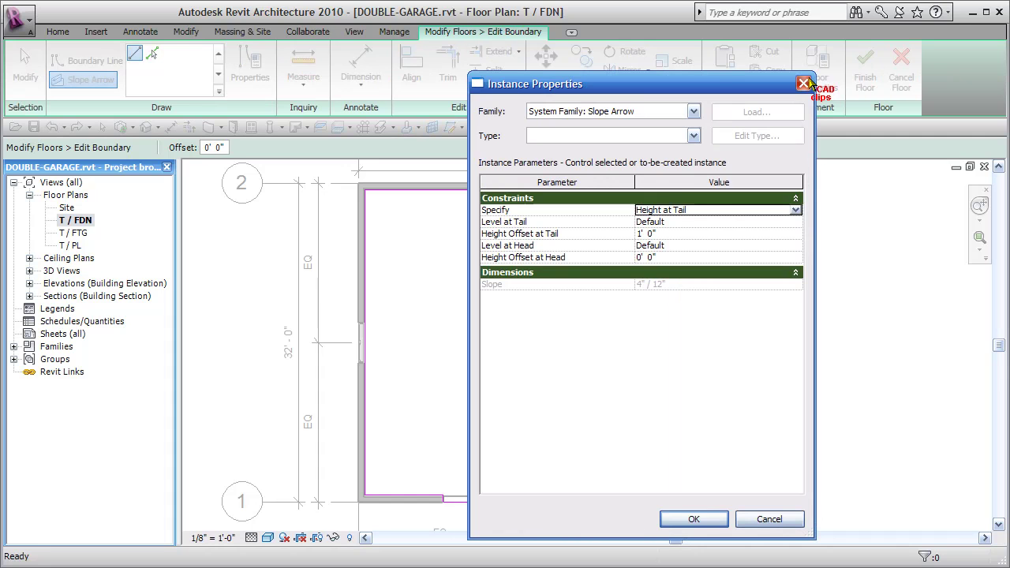
left_click(795, 210)
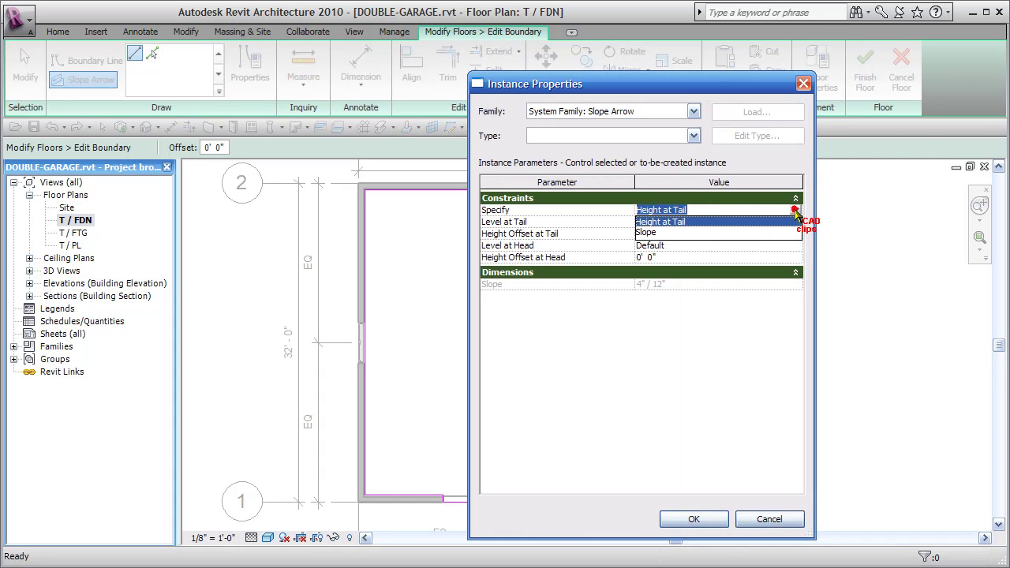
left_click(652, 233)
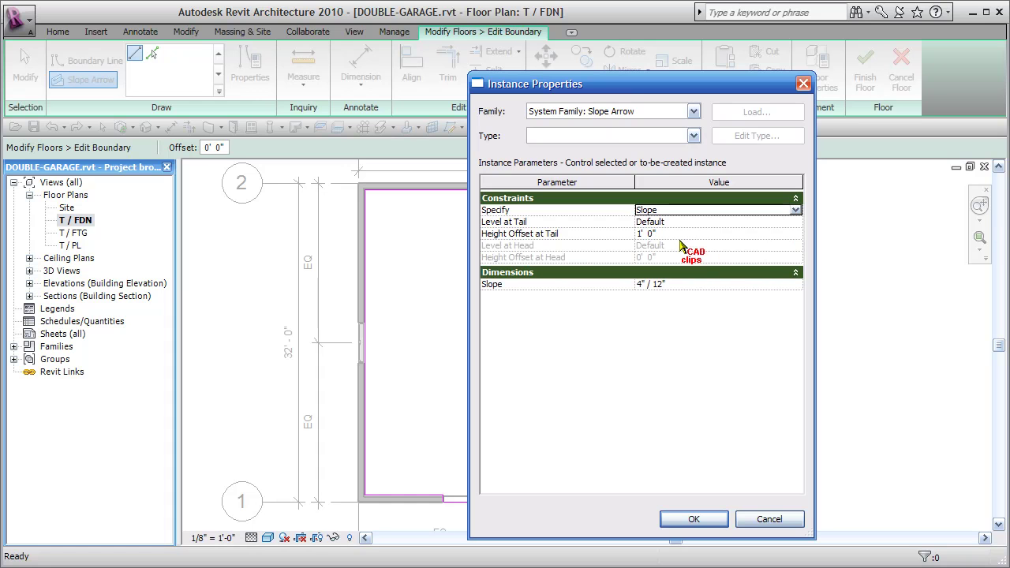
left_click(683, 286)
left_click(692, 213)
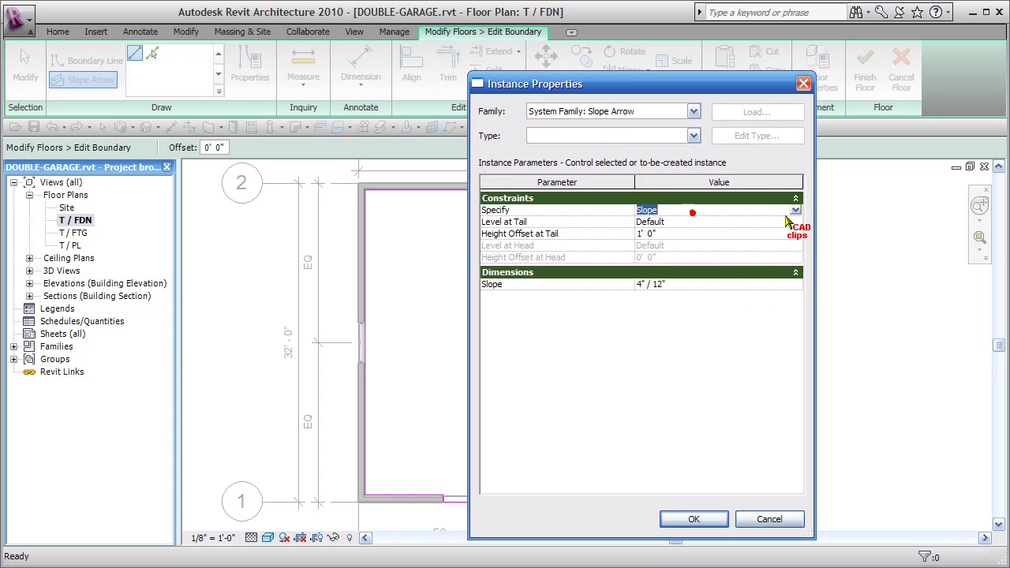
left_click(795, 211)
left_click(675, 222)
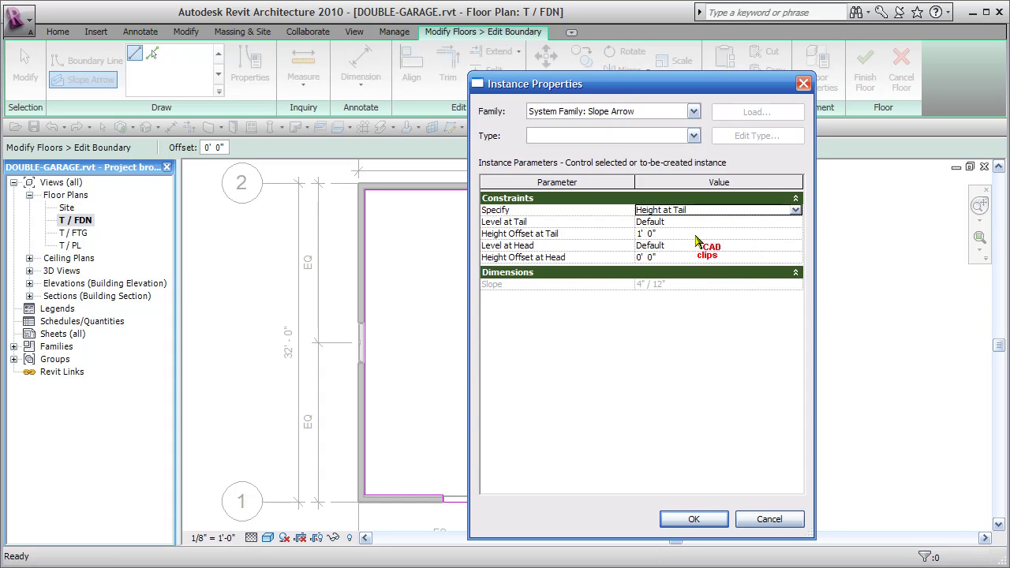
Set the tail height offset to 0' 0" and the head offset to -3"
left_click(683, 223)
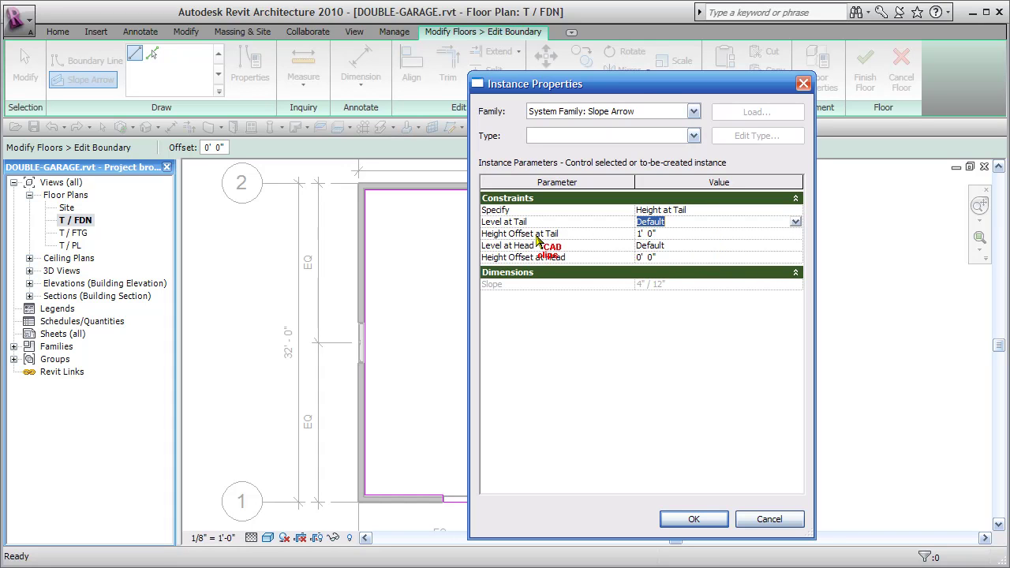
left_click(688, 234)
type("0")
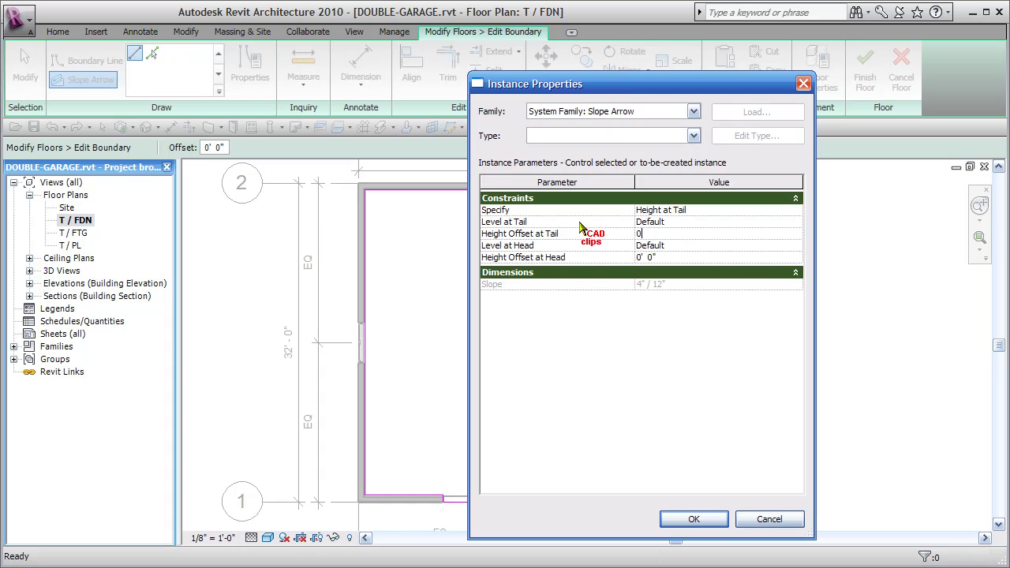
left_click(676, 247)
left_click(680, 258)
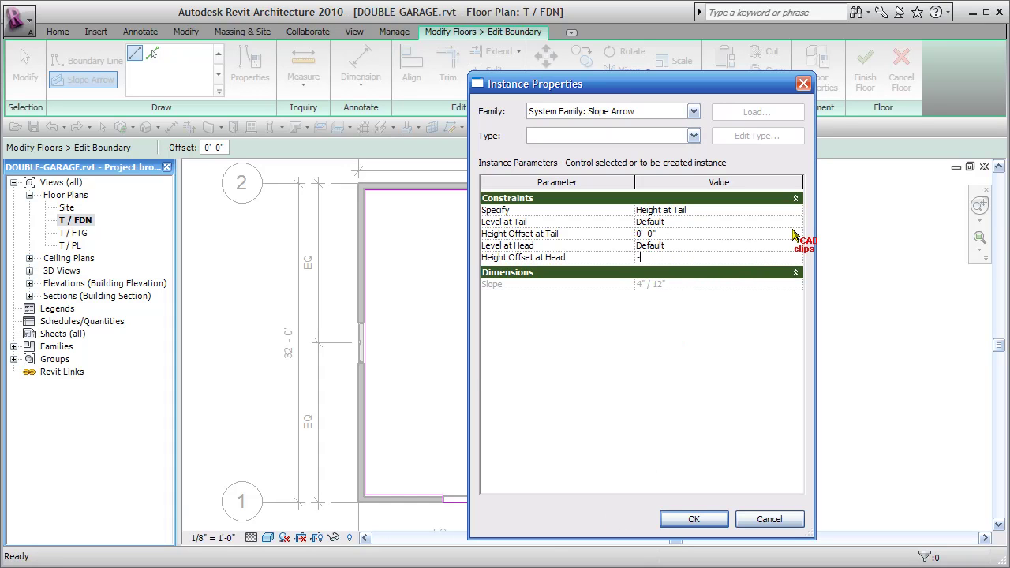
key("Return")
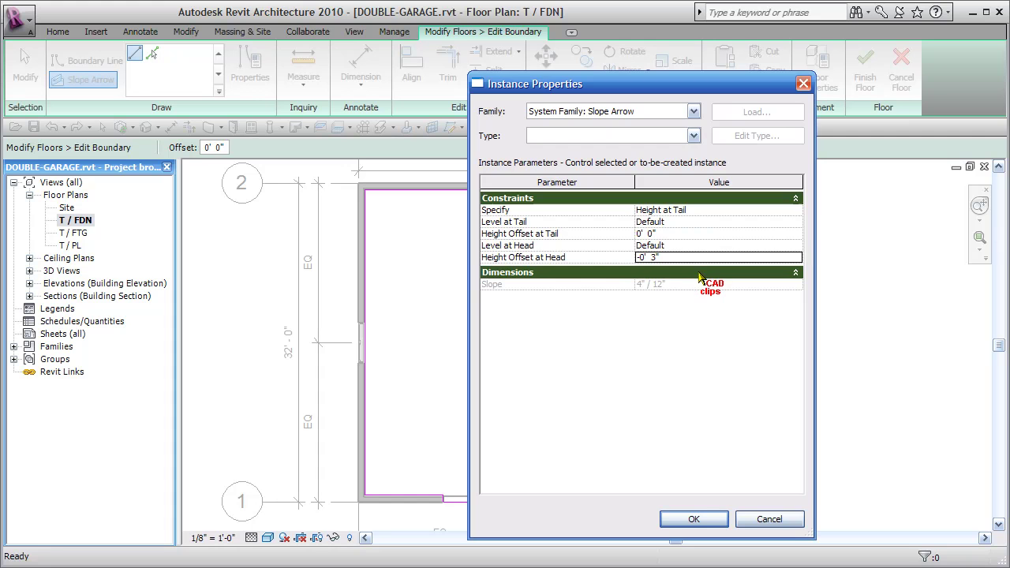
Draw the 31' 4 1/2" arrow from the back edge midpoint to the door edge midpoint, then verify its properties
left_click(700, 520)
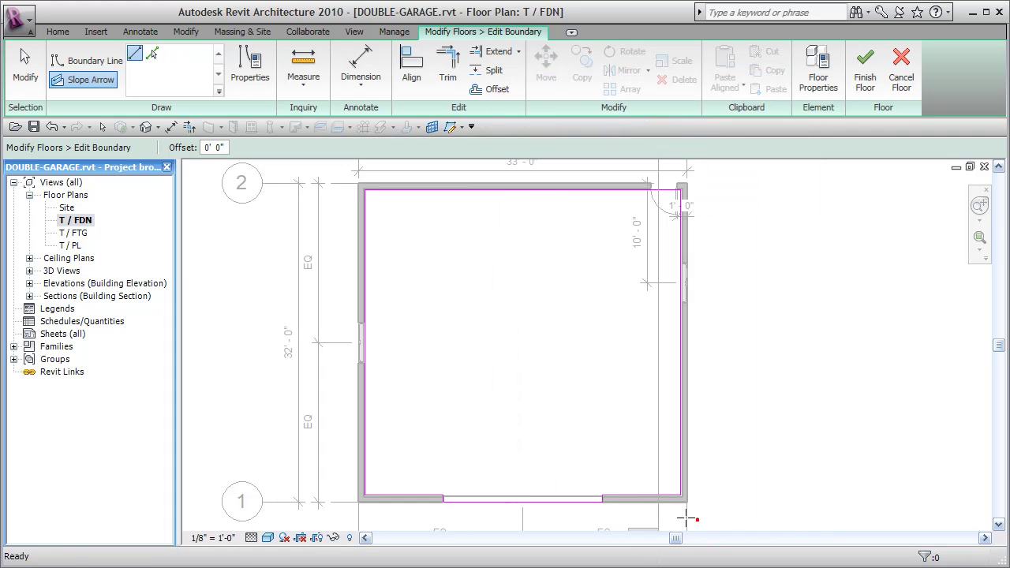
left_click(521, 191)
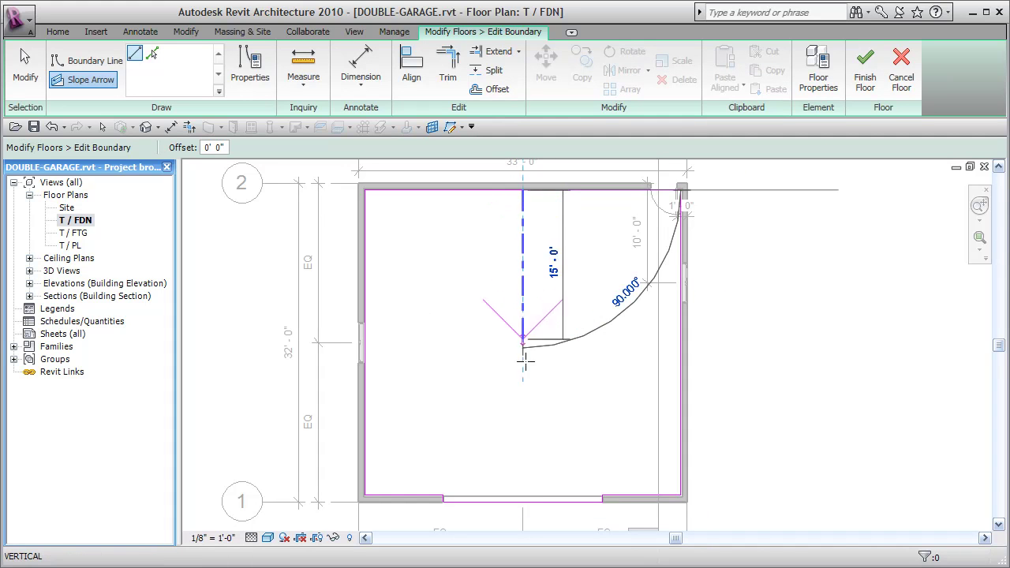
left_click(521, 500)
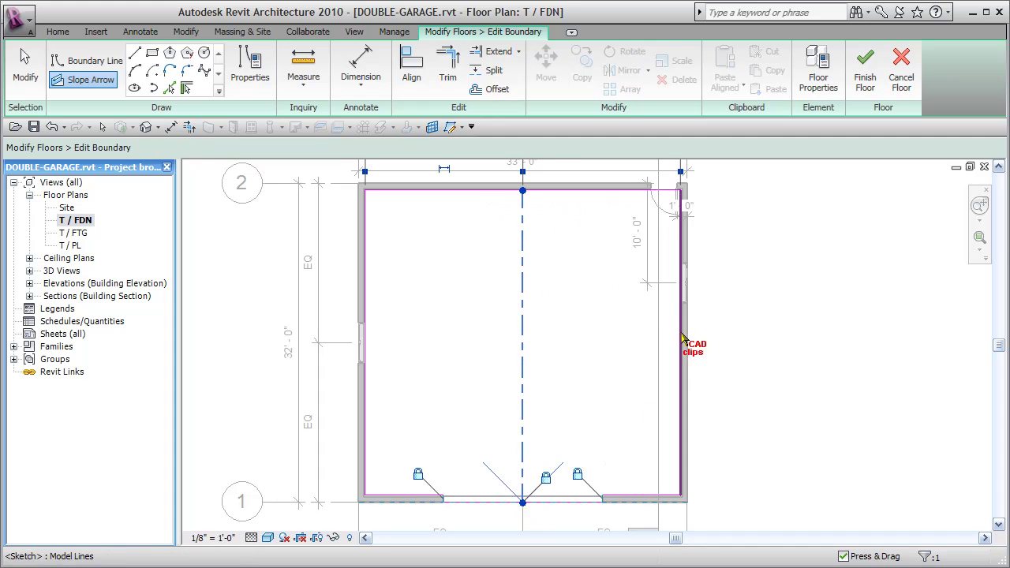
key("Escape")
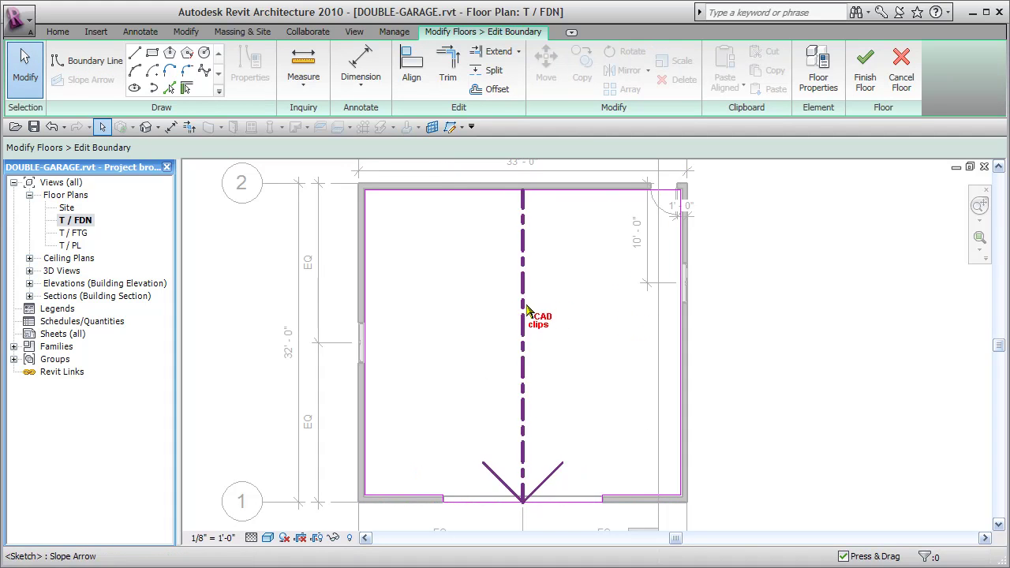
left_click(523, 311)
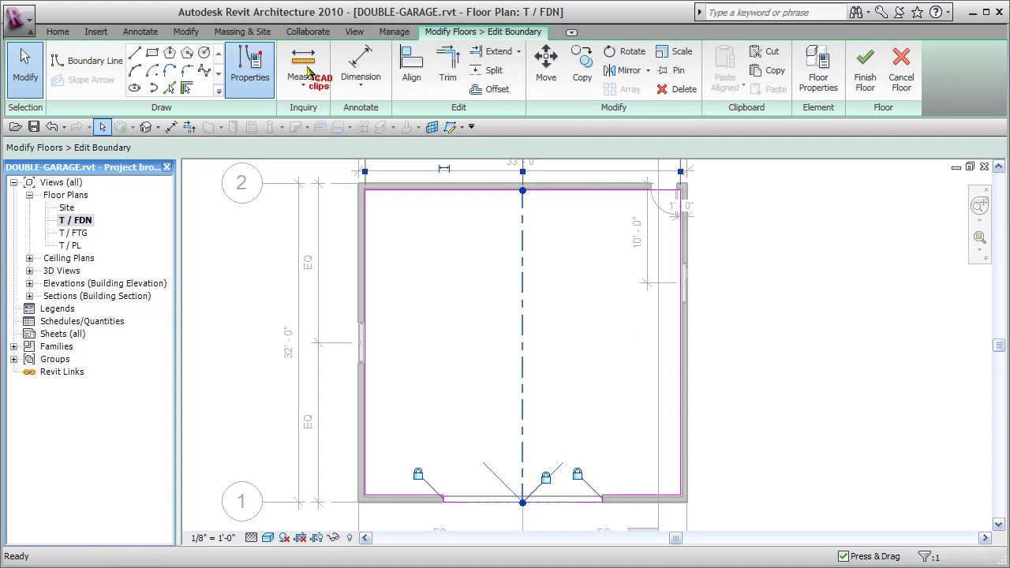
left_click(250, 67)
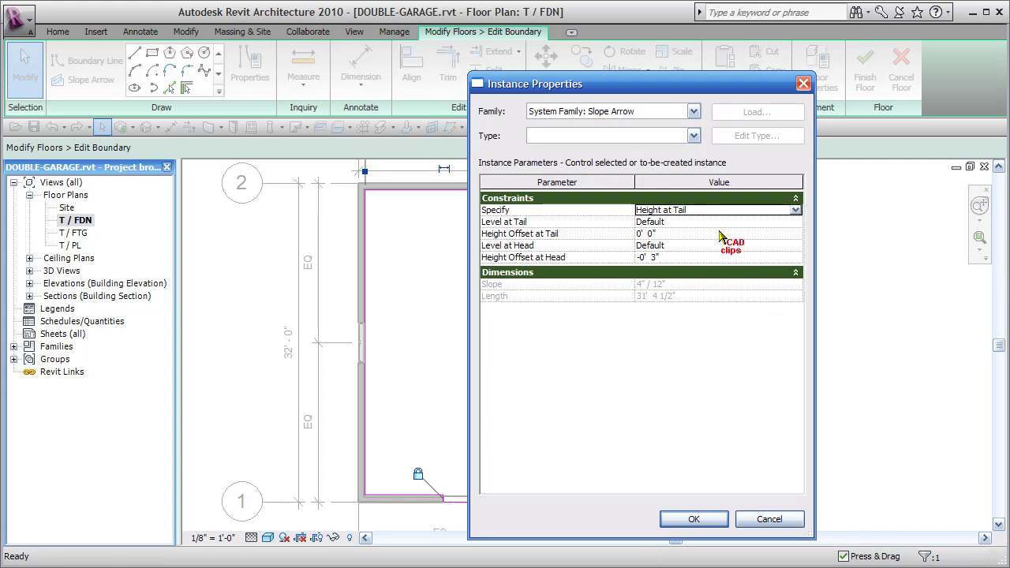
key("Return")
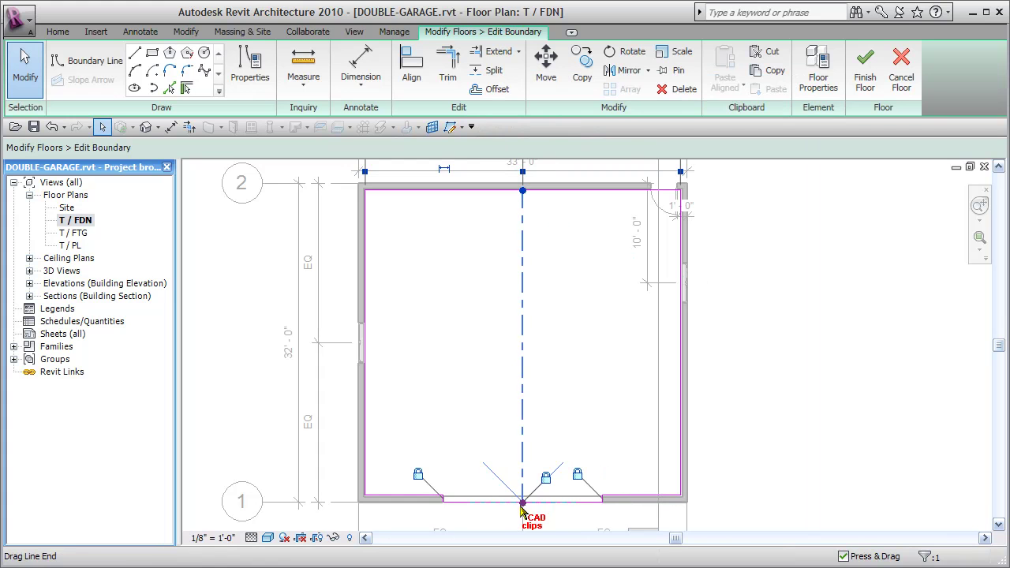
Finish the floor without attaching walls, centre the section line on the garage, and open Section 1
left_click(904, 79)
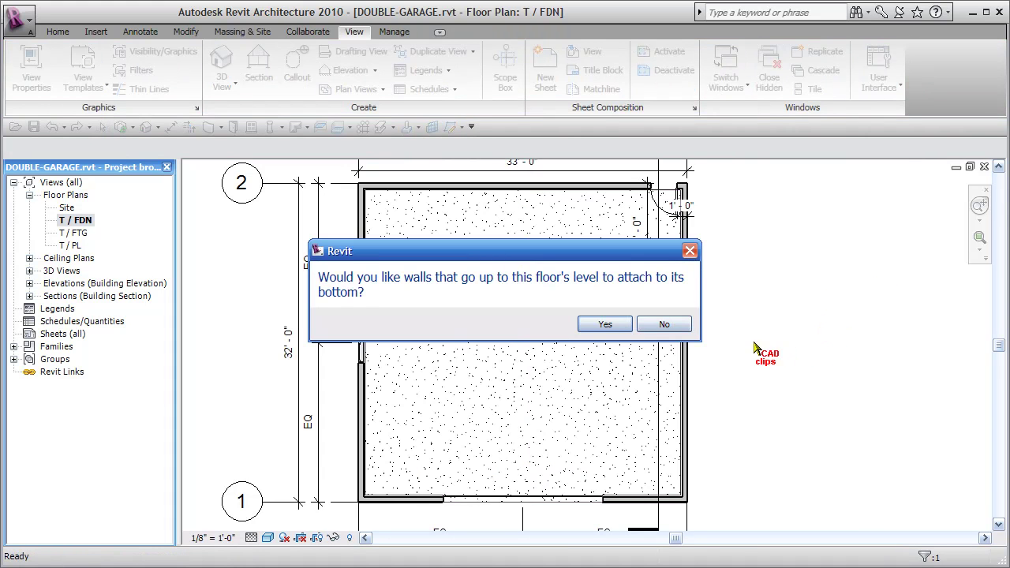
left_click(663, 324)
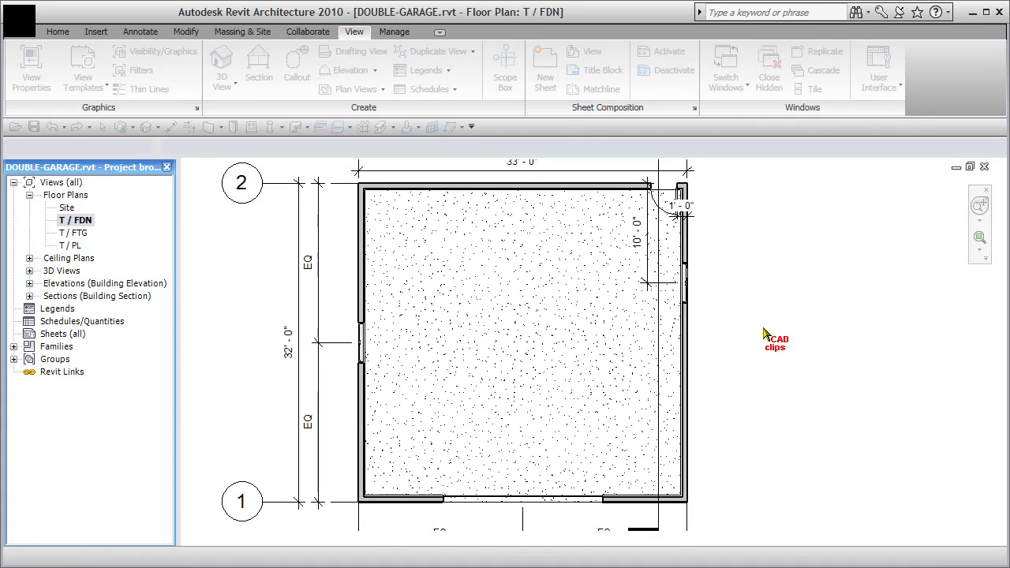
scroll(759, 330, "down", 1)
scroll(759, 329, "down", 1)
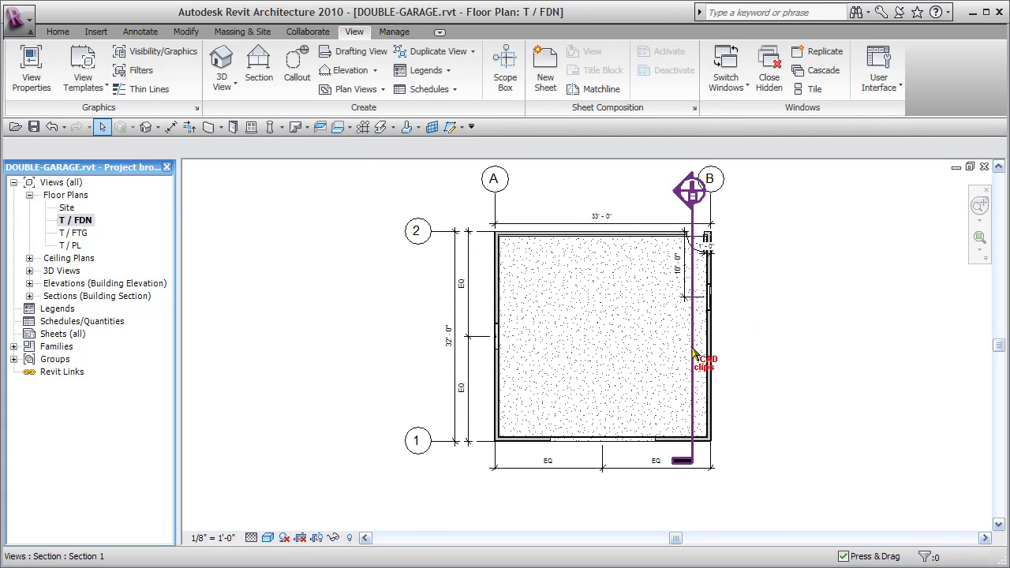
left_click_drag(695, 355, 610, 354)
left_click(834, 323)
double_click(608, 194)
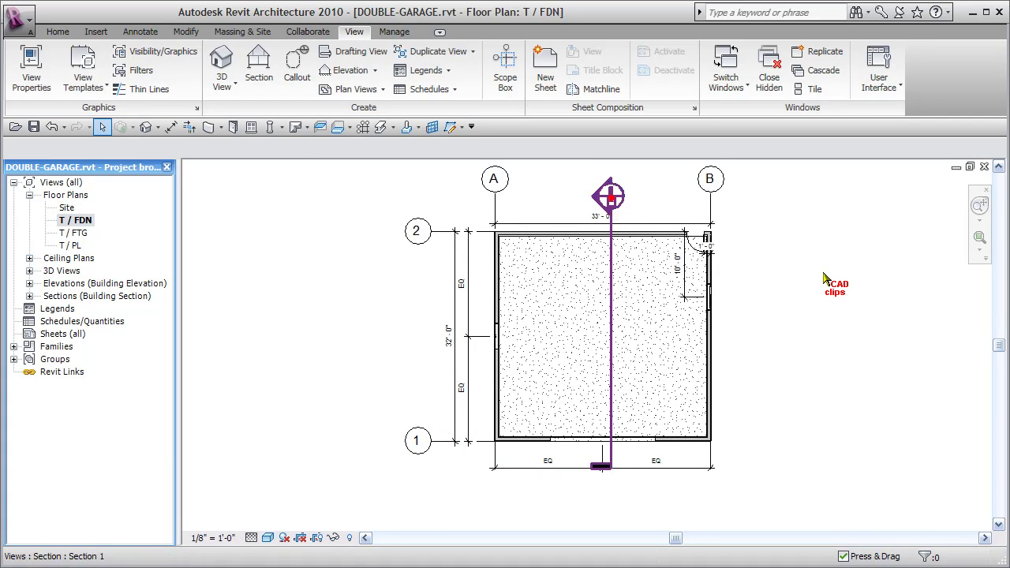
Inspect the slab at the left foundation wall in Section 1, then switch to the {3D} view
middle_click_drag(733, 473, 534, 476)
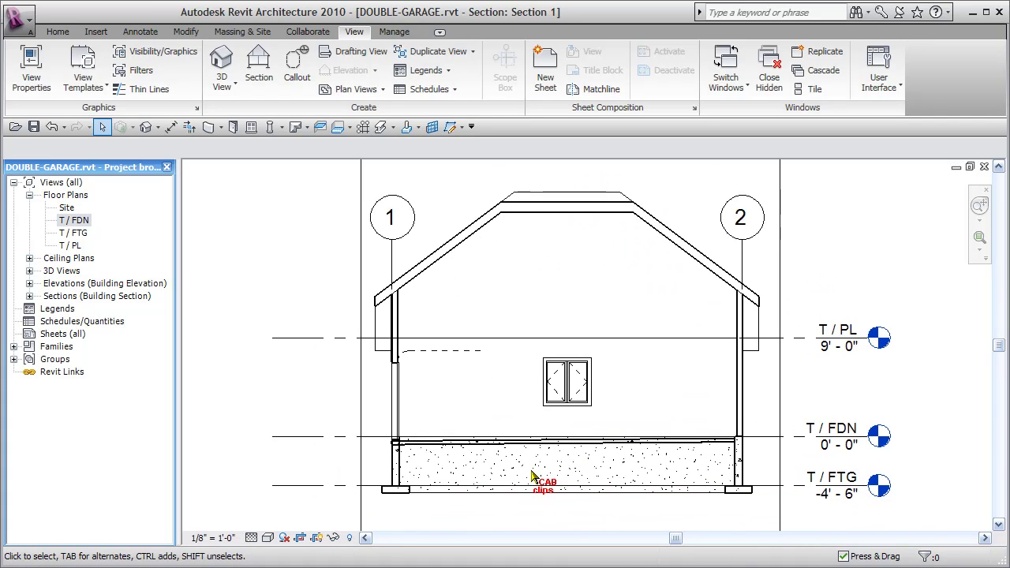
scroll(252, 390, "up", 4)
scroll(299, 454, "up", 3)
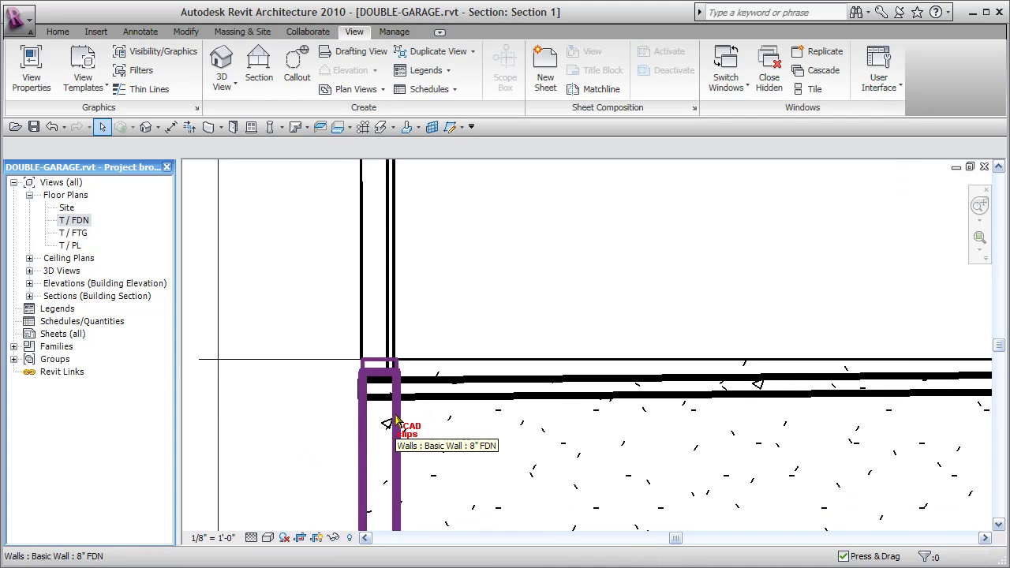
middle_click_drag(514, 436, 533, 401)
scroll(446, 381, "up", 3)
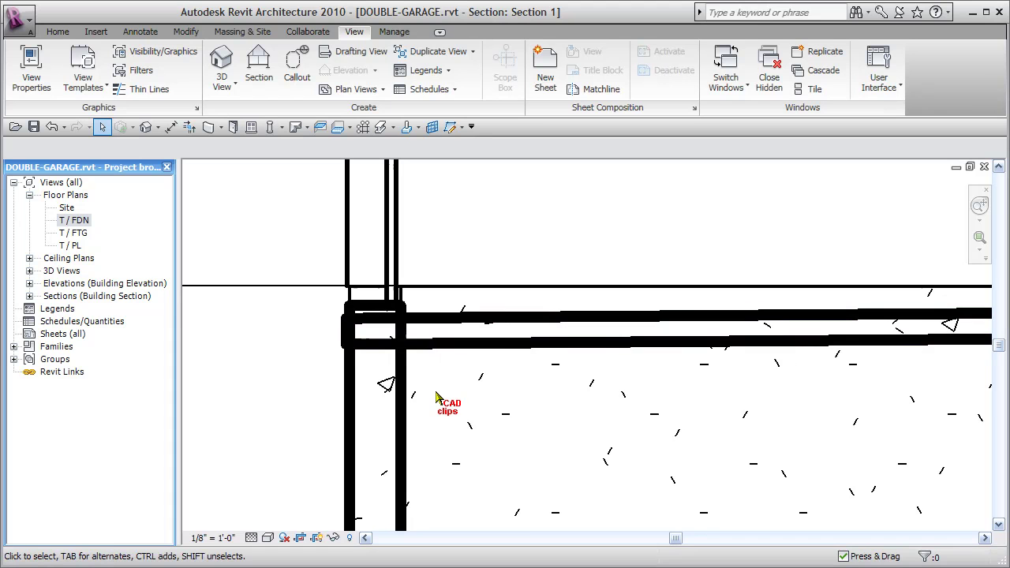
scroll(437, 398, "down", 1)
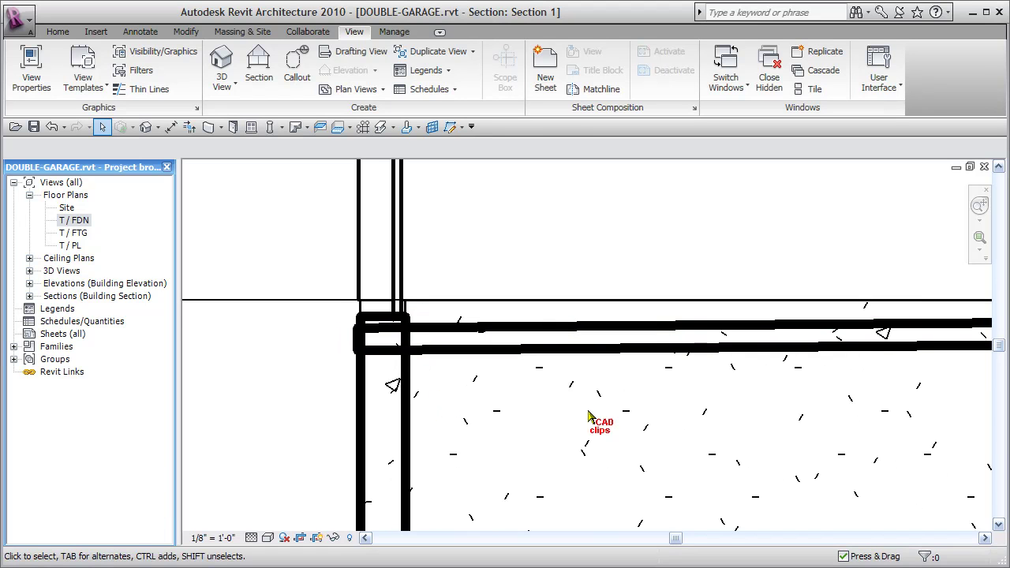
scroll(475, 399, "down", 4)
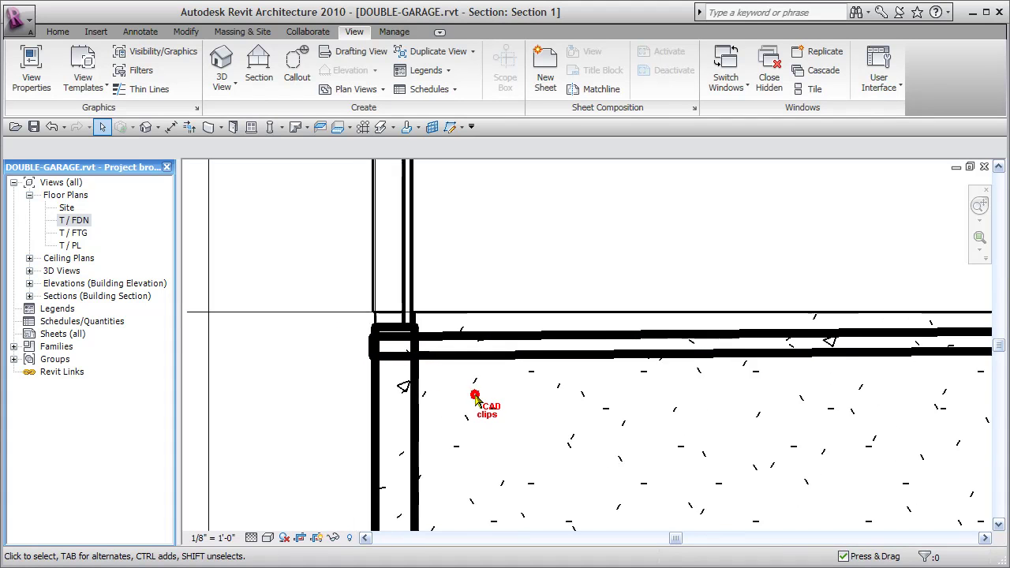
scroll(473, 387, "down", 2)
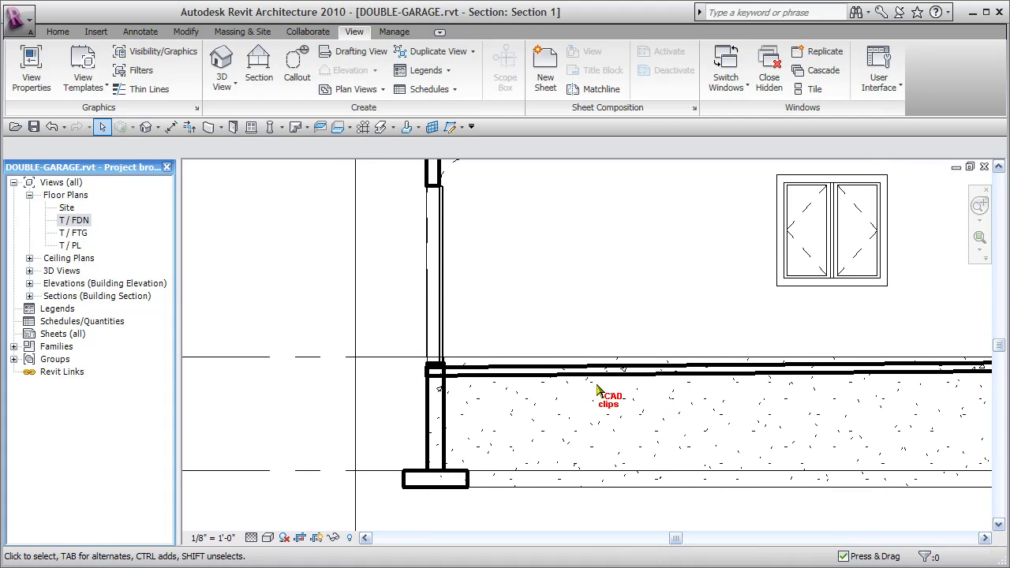
left_click(146, 127)
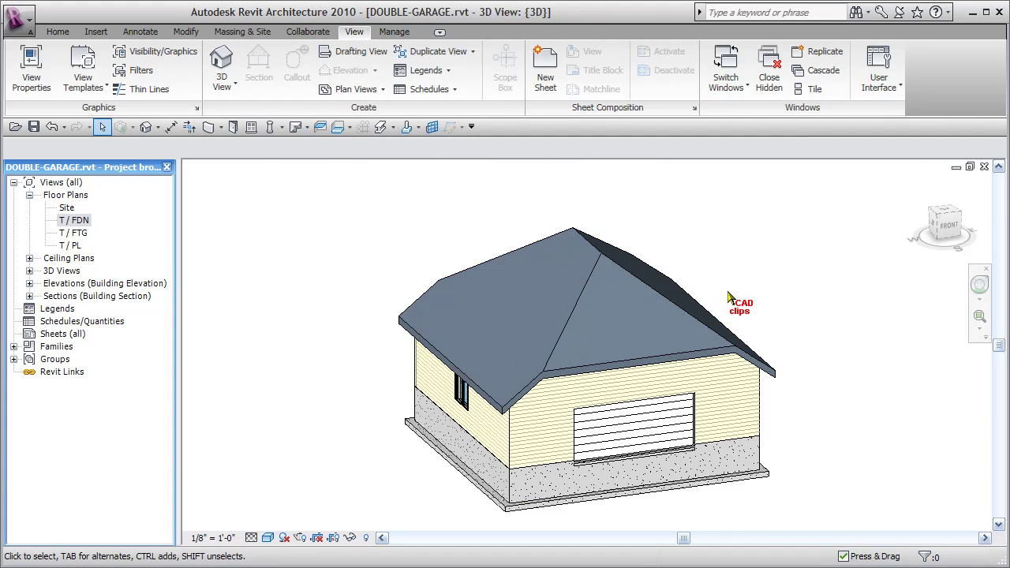
scroll(710, 469, "up", 5)
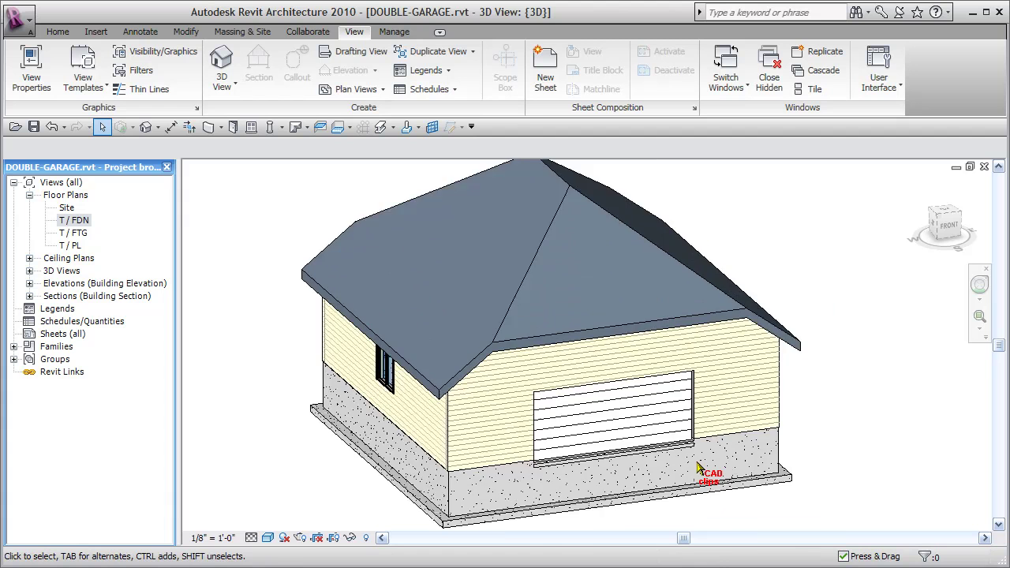
scroll(695, 468, "up", 1)
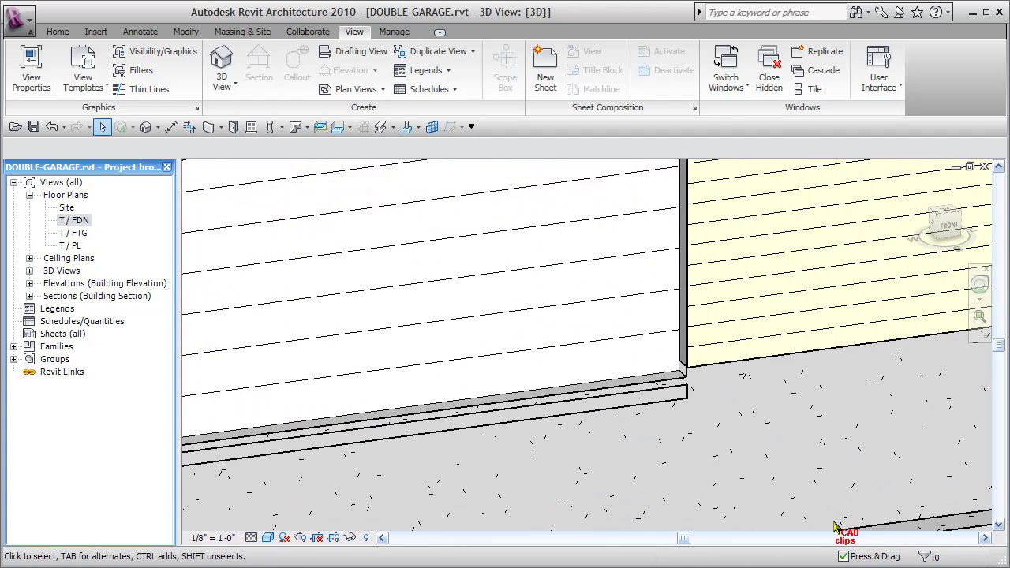
scroll(797, 471, "down", 2)
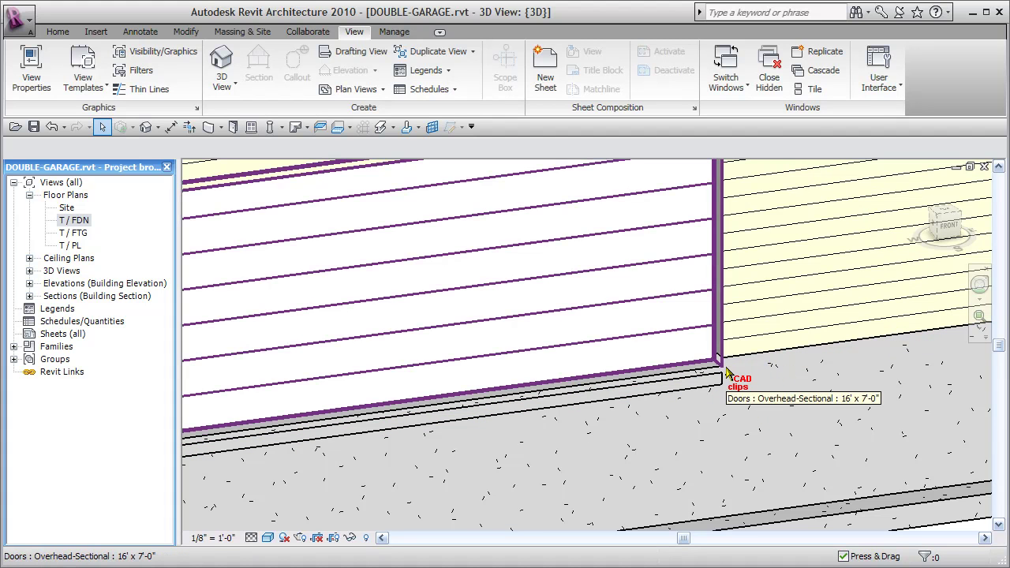
scroll(722, 399, "down", 3)
middle_click_drag(726, 410, 785, 392)
scroll(785, 392, "down", 1)
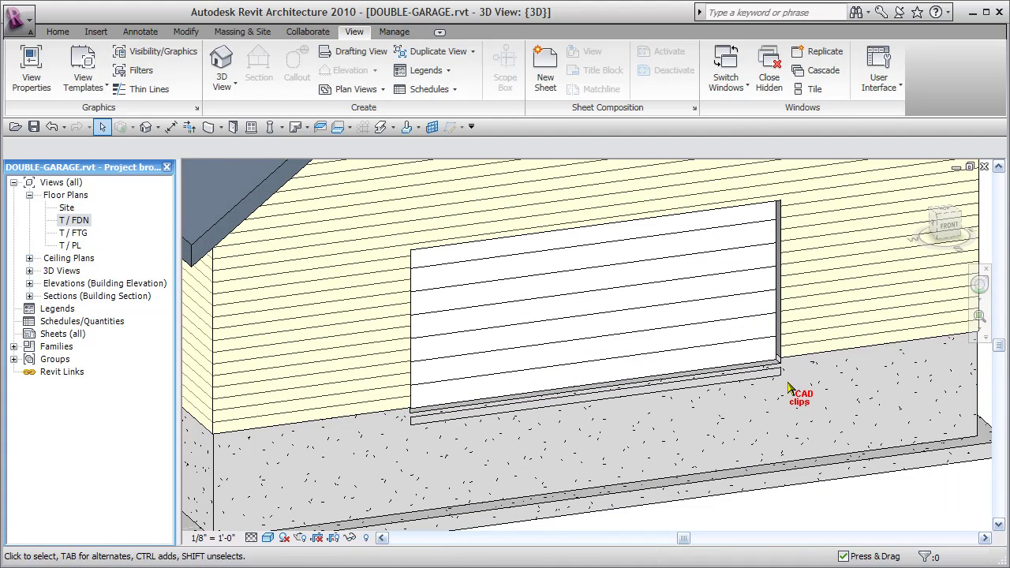
scroll(820, 486, "down", 2)
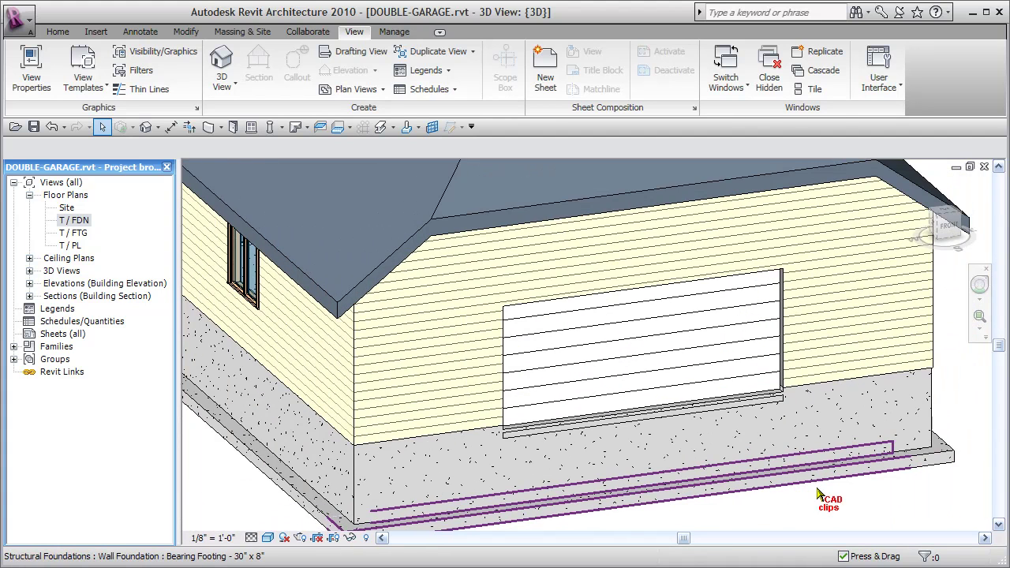